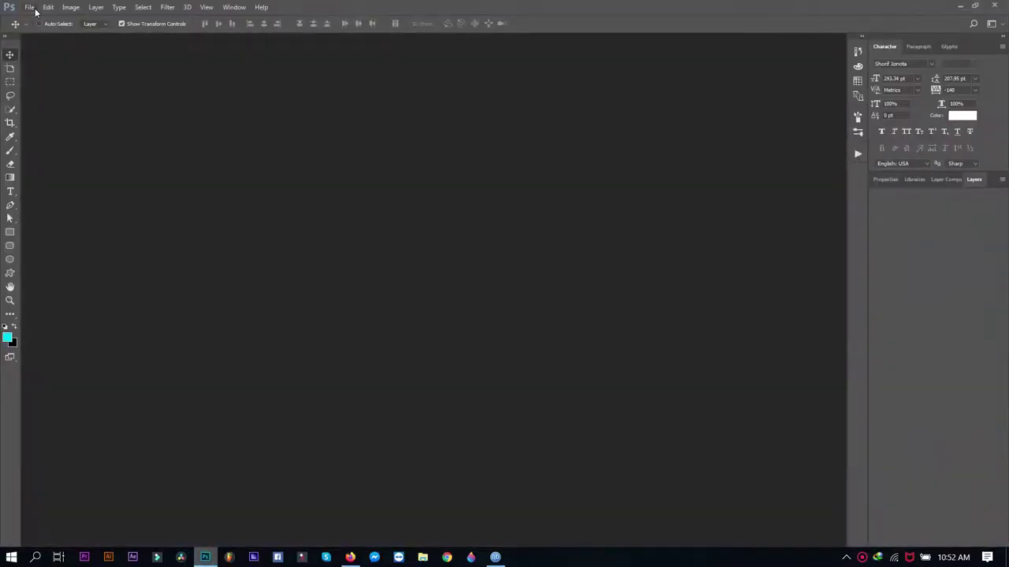
Step: Create a new blank document of 18 × 24 inches, portrait orientation, at 150 ppi
left_click(31, 8)
left_click(44, 20)
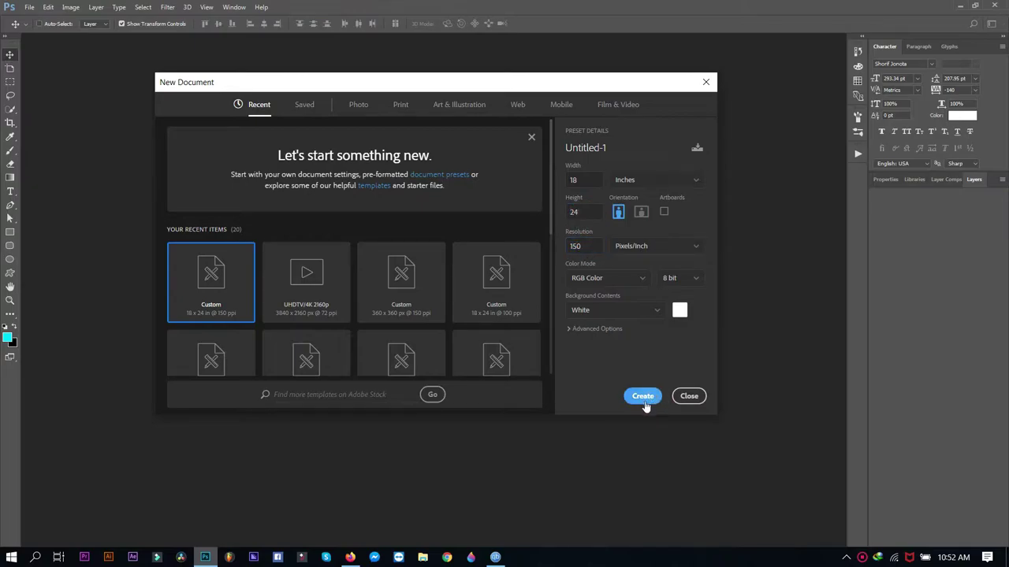
left_click(642, 396)
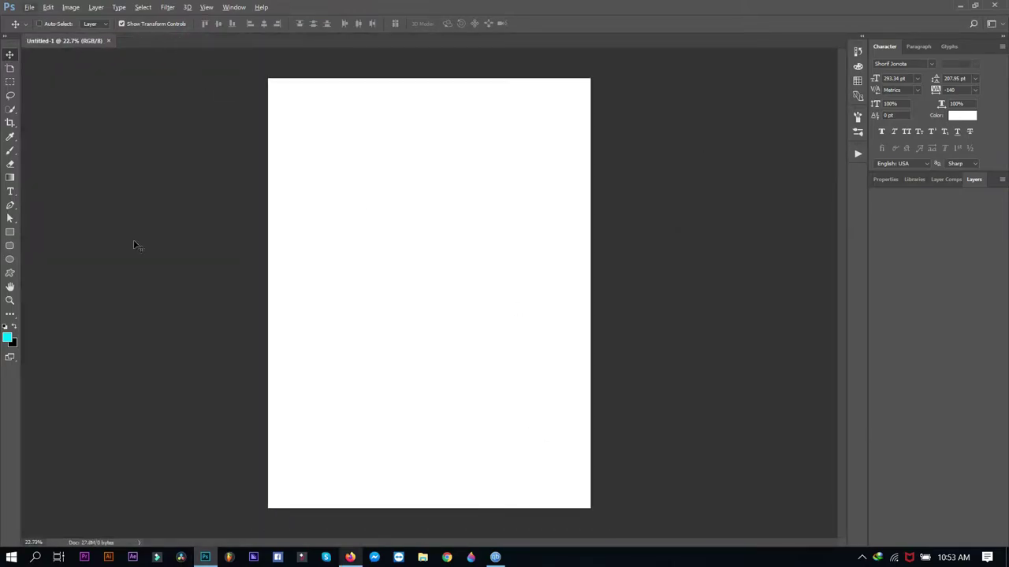
left_click(30, 7)
Step: Open IMG_2581.JPG from DCIM > New folder alongside the blank canvas
left_click(97, 102)
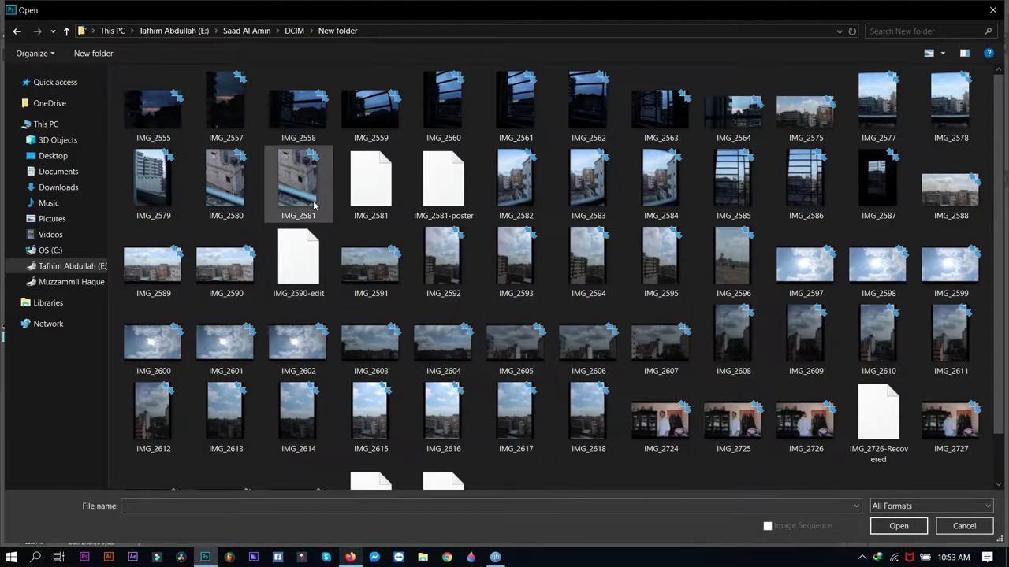
left_click(298, 185)
left_click(898, 526)
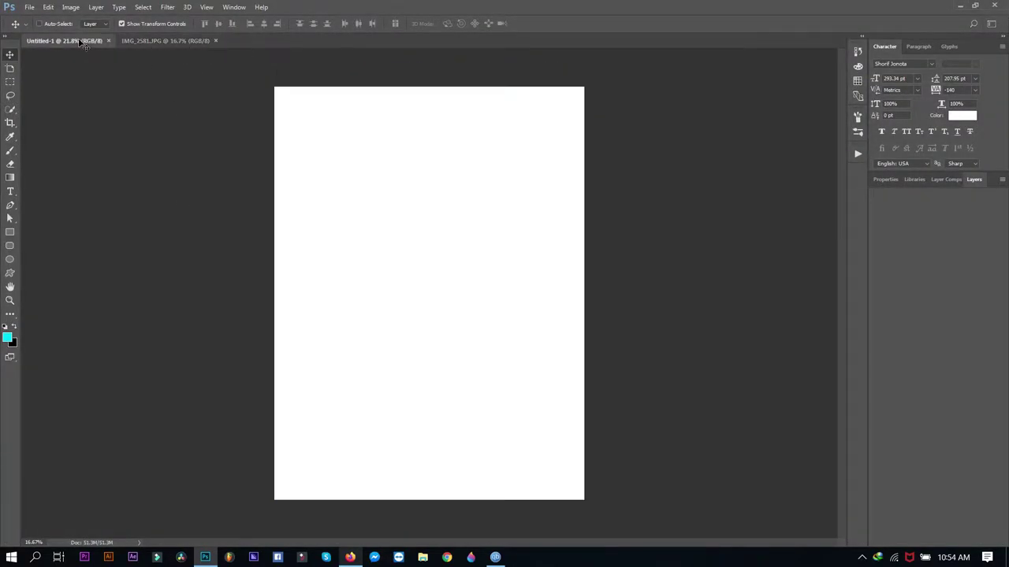
Step: Place the photo in Untitled-1 as Layer 1, convert it to a smart object, scale to about 78%
left_click_drag(79, 55, 431, 254)
right_click(957, 240)
left_click(743, 237)
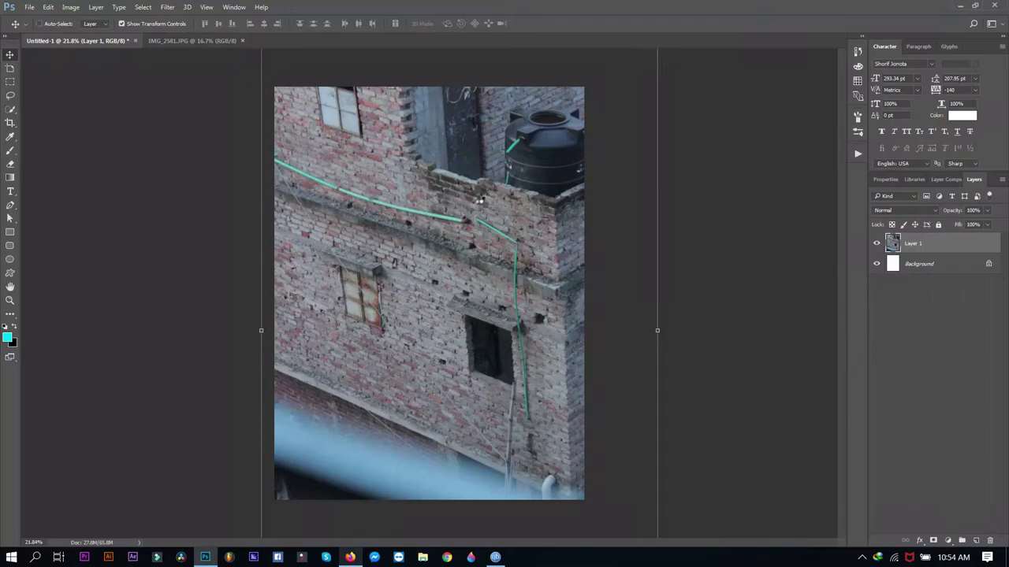
key("ctrl+0")
mouse_move(573, 509)
left_mouse_down()
mouse_move(506, 427)
mouse_move(545, 439)
left_mouse_up()
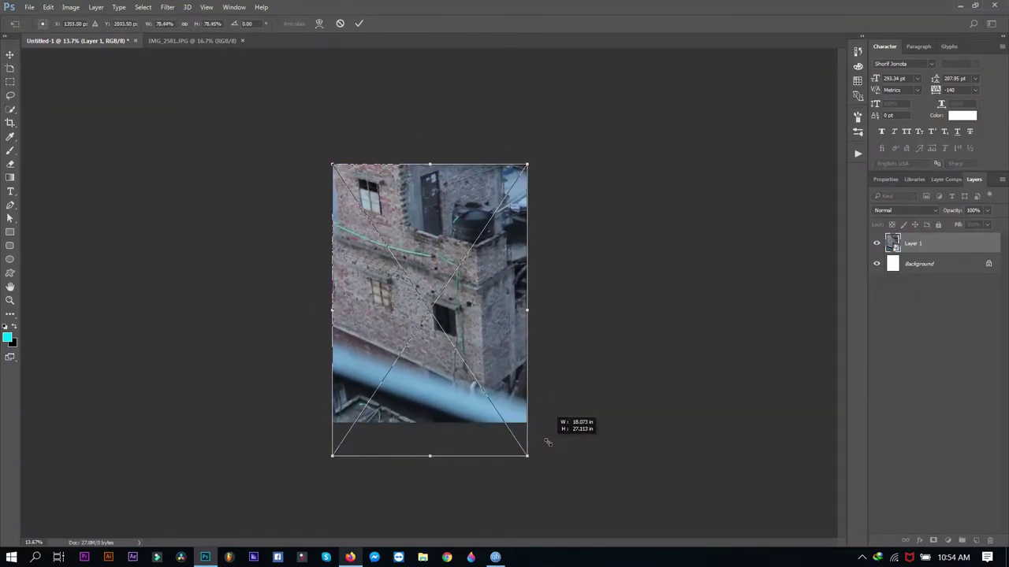
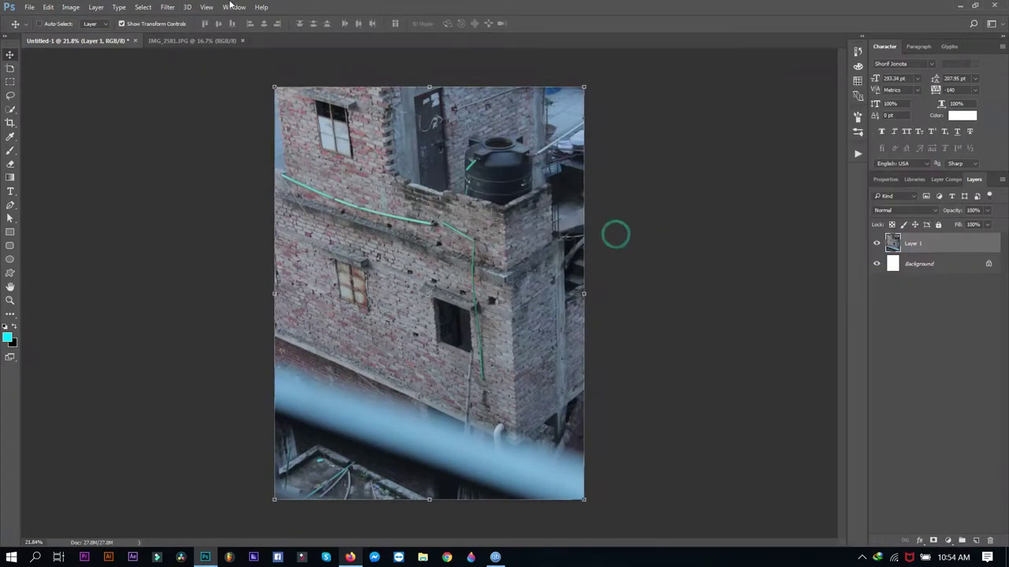
Step: Apply a first Camera Raw pass: more contrast, lower highlights, lifted shadows, more clarity and vibrance
left_click(167, 7)
left_click(201, 82)
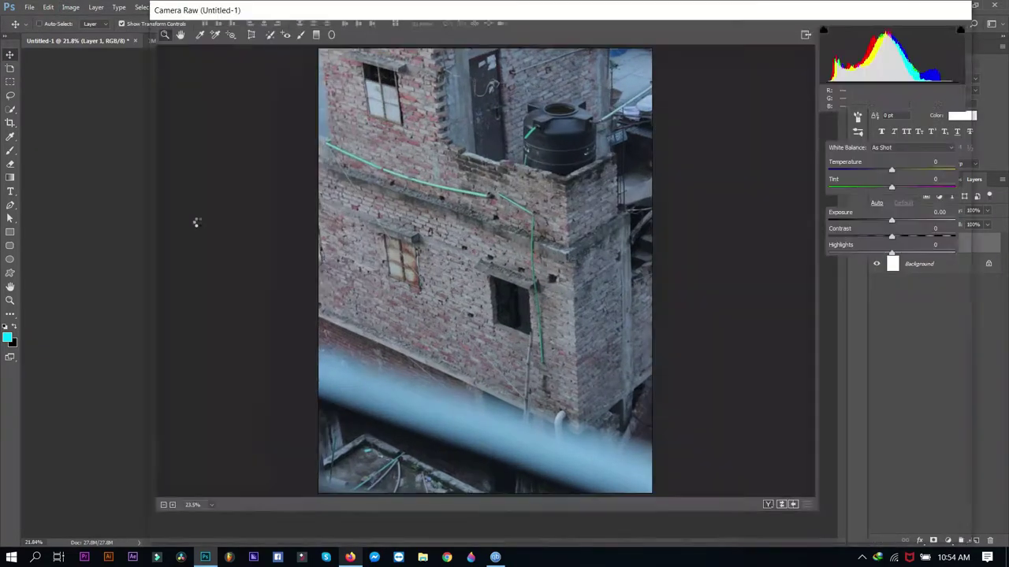
mouse_move(891, 237)
left_mouse_down()
mouse_move(900, 237)
mouse_move(842, 253)
mouse_move(947, 269)
left_mouse_up()
left_click_drag(892, 326, 954, 326)
left_click_drag(892, 345, 931, 345)
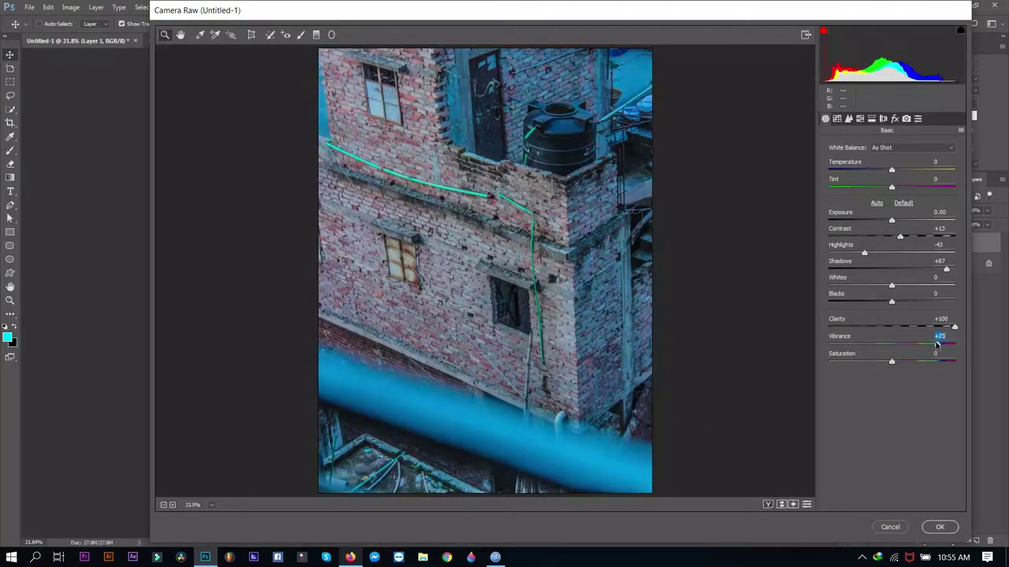
mouse_move(891, 284)
left_mouse_down()
mouse_move(849, 285)
mouse_move(887, 301)
left_mouse_up()
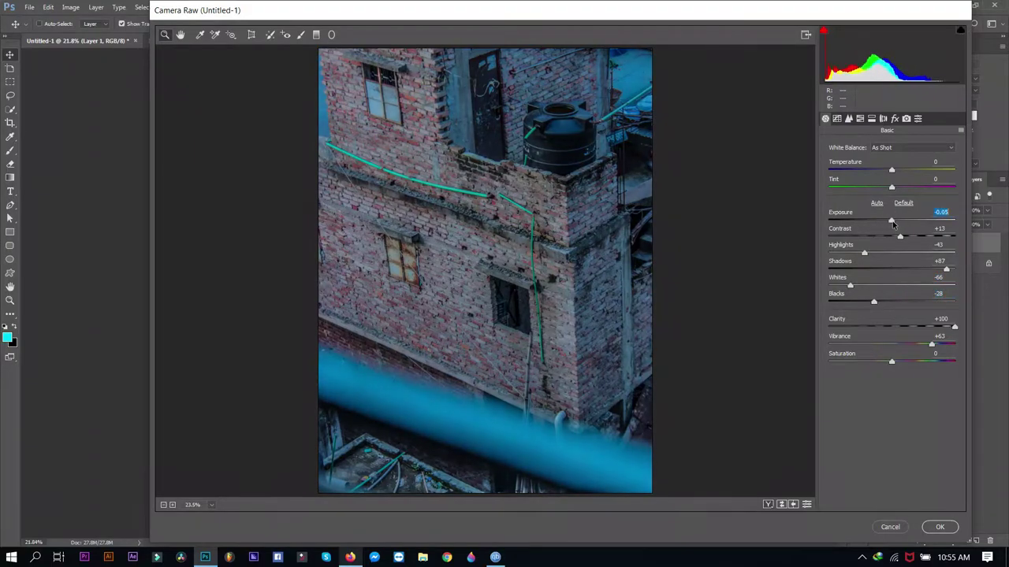
left_click(937, 526)
Step: Apply a second Camera Raw pass: clarity +100, vibrance +10, shadows +100, contrast +37, deeper blacks
left_click(167, 7)
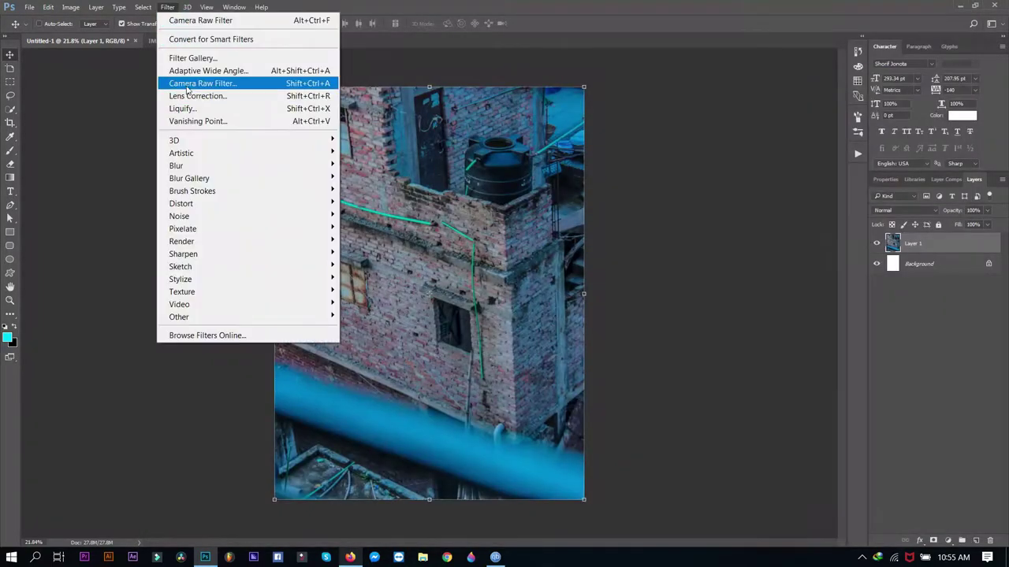
left_click(197, 81)
left_click_drag(891, 326, 955, 326)
left_click_drag(891, 344, 897, 344)
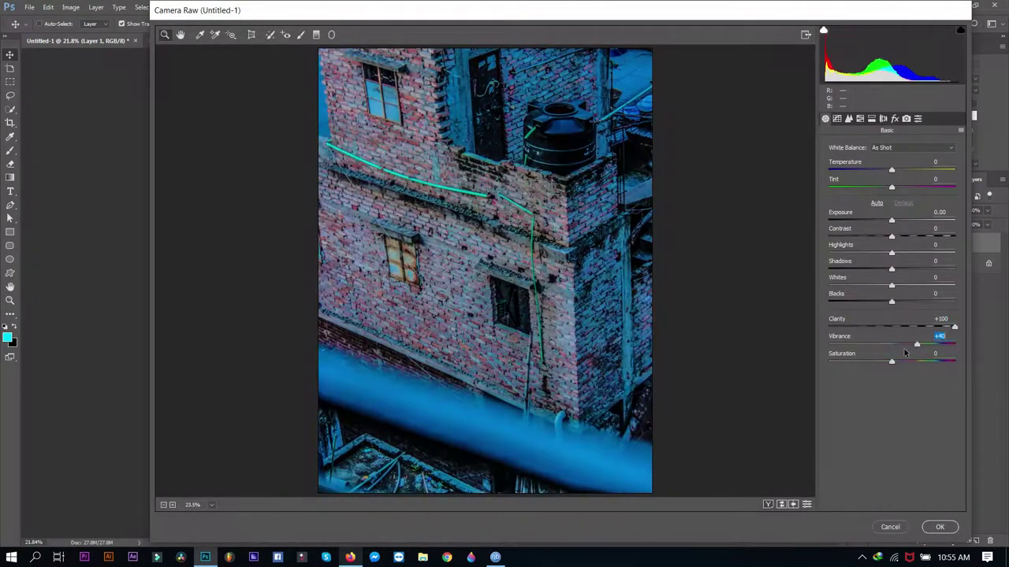
mouse_move(892, 220)
left_mouse_down()
mouse_move(878, 237)
mouse_move(822, 252)
left_mouse_up()
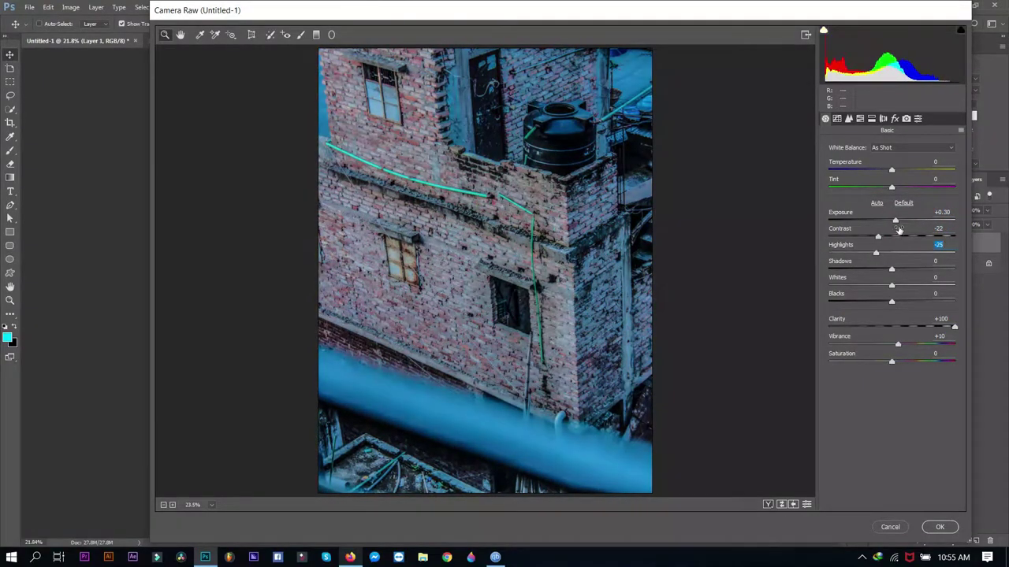
left_click_drag(878, 237, 934, 236)
left_click_drag(829, 252, 973, 265)
left_click_drag(934, 237, 914, 236)
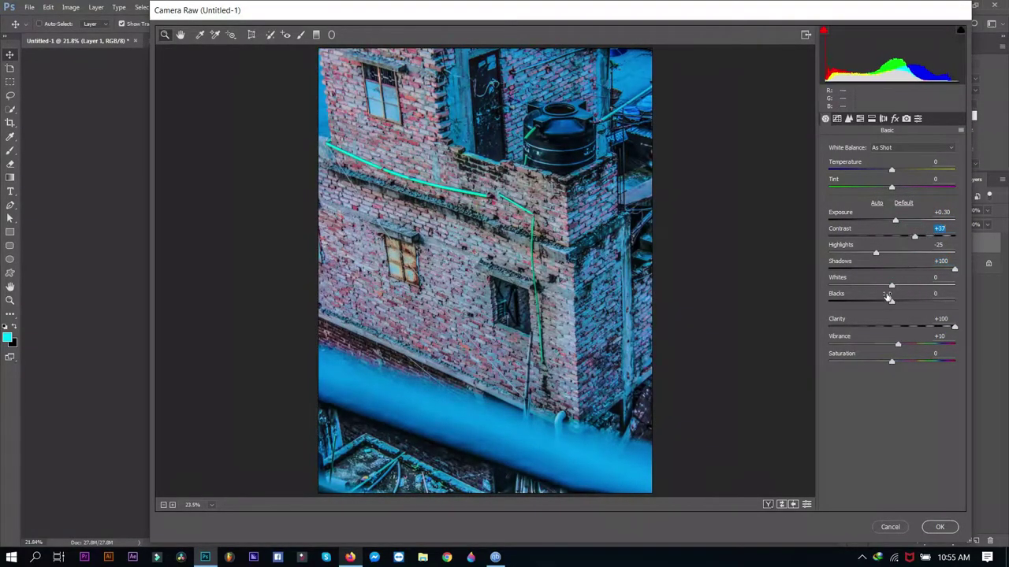
left_click_drag(892, 286, 868, 302)
left_click(940, 528)
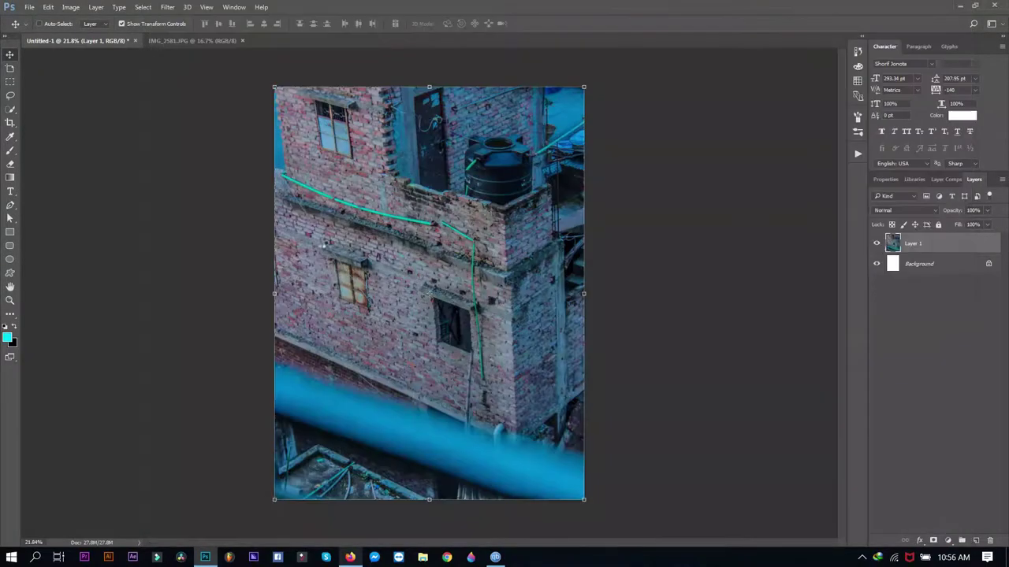
Step: Add a new empty layer above the photo and rename the photo layer BG
scroll(399, 299, "up", 3)
scroll(399, 299, "down", 3)
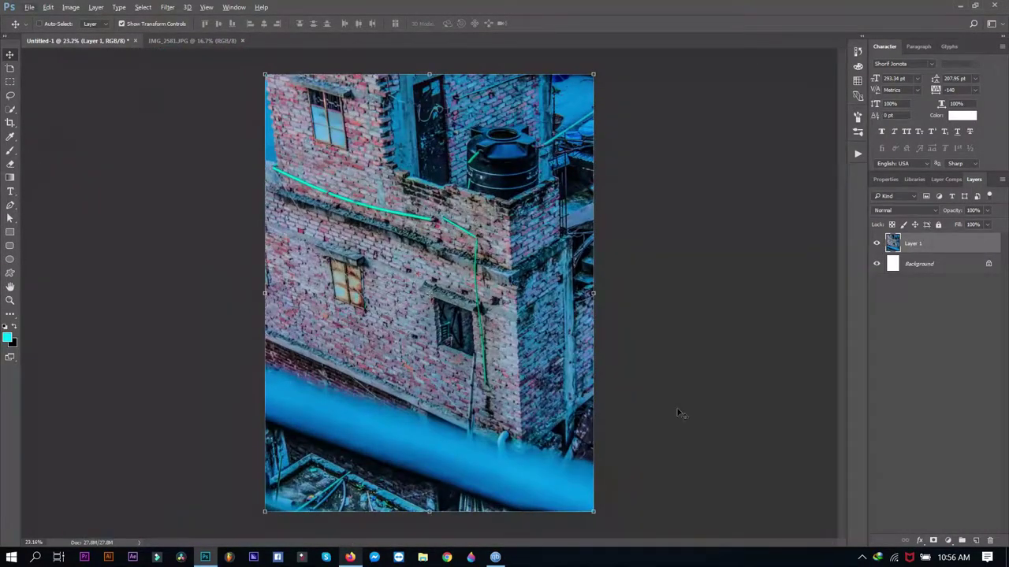
left_click(976, 542)
double_click(911, 263)
type("BG")
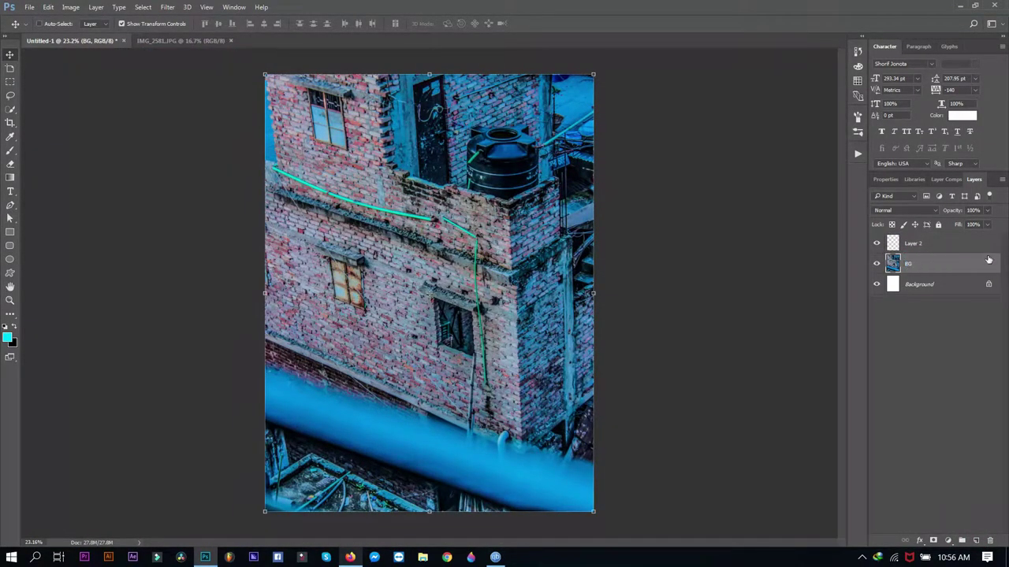
left_click(943, 286)
left_click(916, 246)
Step: Draw a black-to-transparent gradient fading up from the poster's bottom edge
left_click(10, 178)
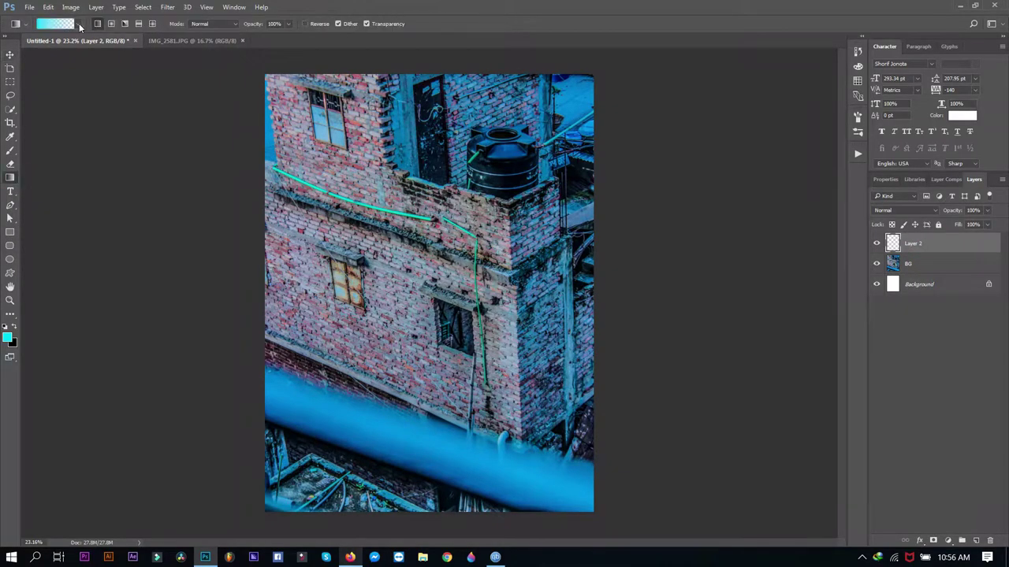
left_click(79, 27)
left_click(849, 60)
left_click(7, 337)
left_click(954, 71)
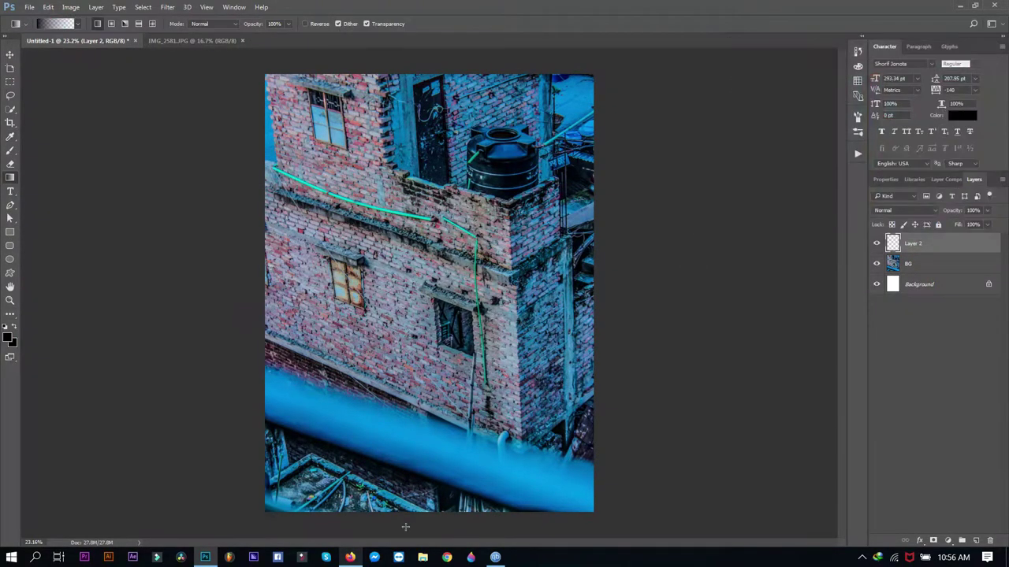
left_click_drag(405, 524, 405, 525)
key("v")
left_click_drag(442, 409, 443, 427)
Step: Draw a matching black fade across the top and resize it with Free Transform
key("g")
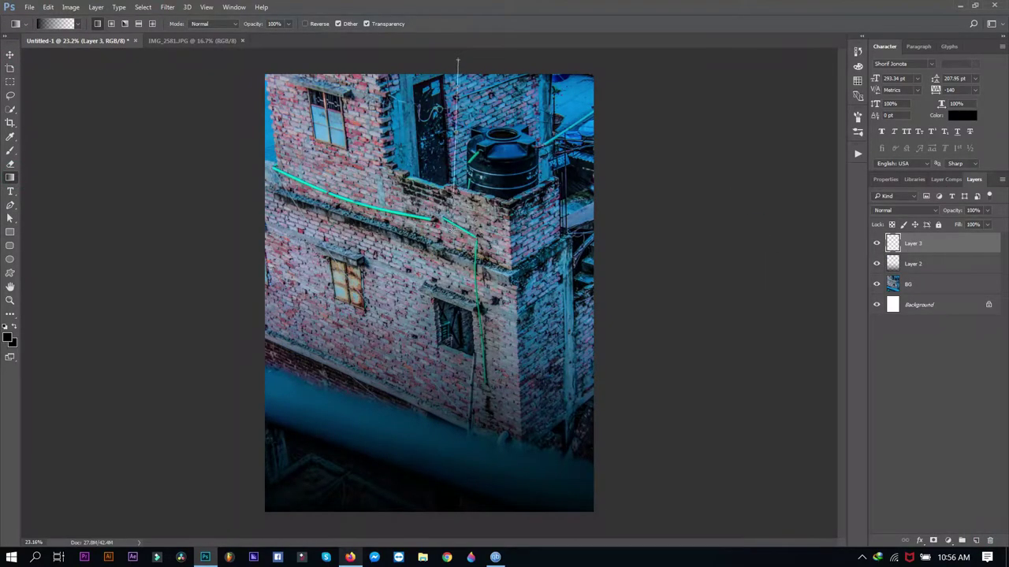
left_click_drag(454, 189, 454, 191)
key("ctrl+t")
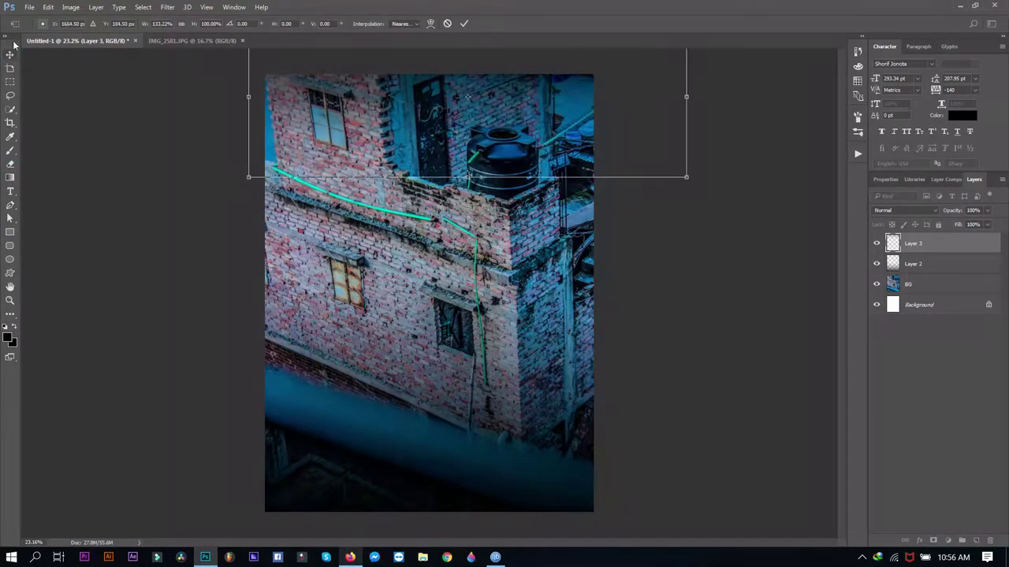
key("Return")
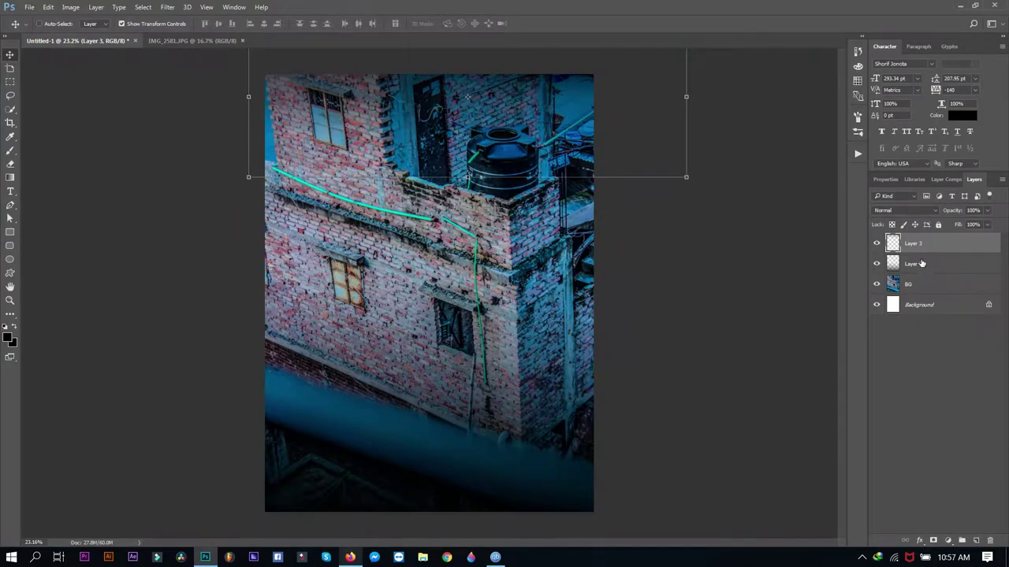
Step: Group both fade layers as GR, trim the canvas, and hide the group
left_click(920, 263, "shift")
key("ctrl+g")
double_click(917, 238)
type("GR")
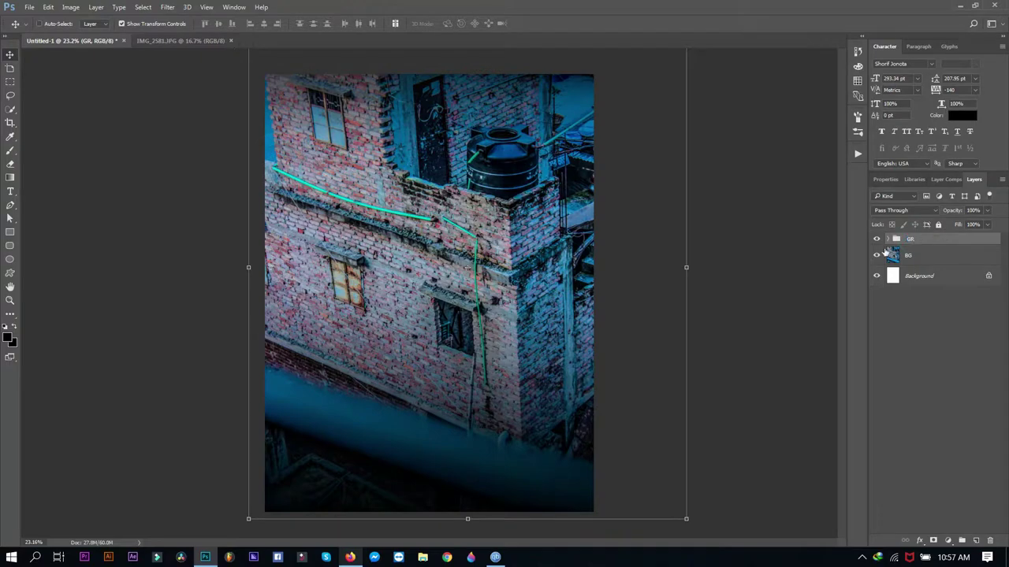
left_click(70, 7)
left_click(87, 151)
left_click(552, 147)
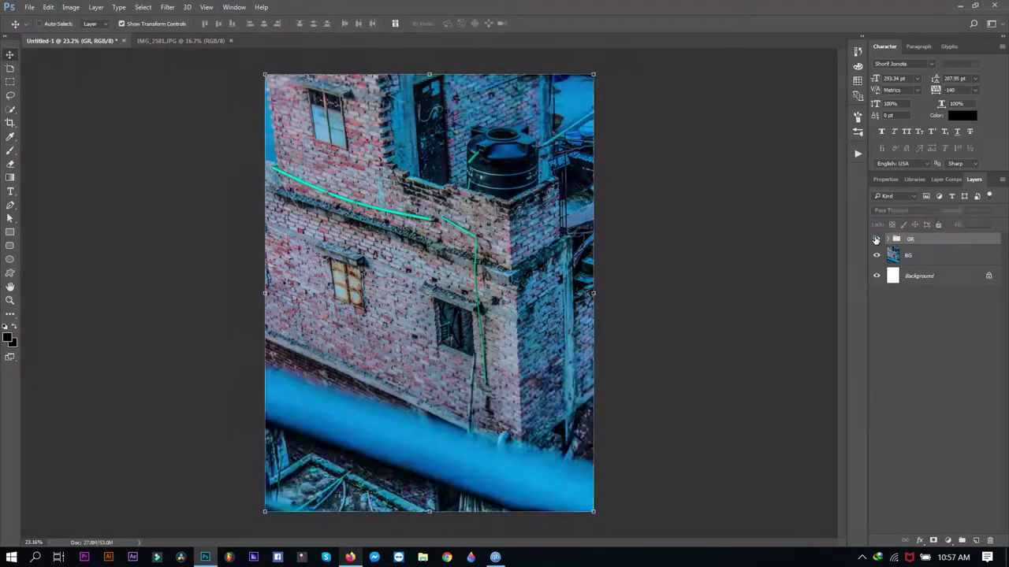
Step: Type the title 'LOKDOWN' near the poster bottom in the True Lies font
left_click(11, 192)
left_click(374, 464)
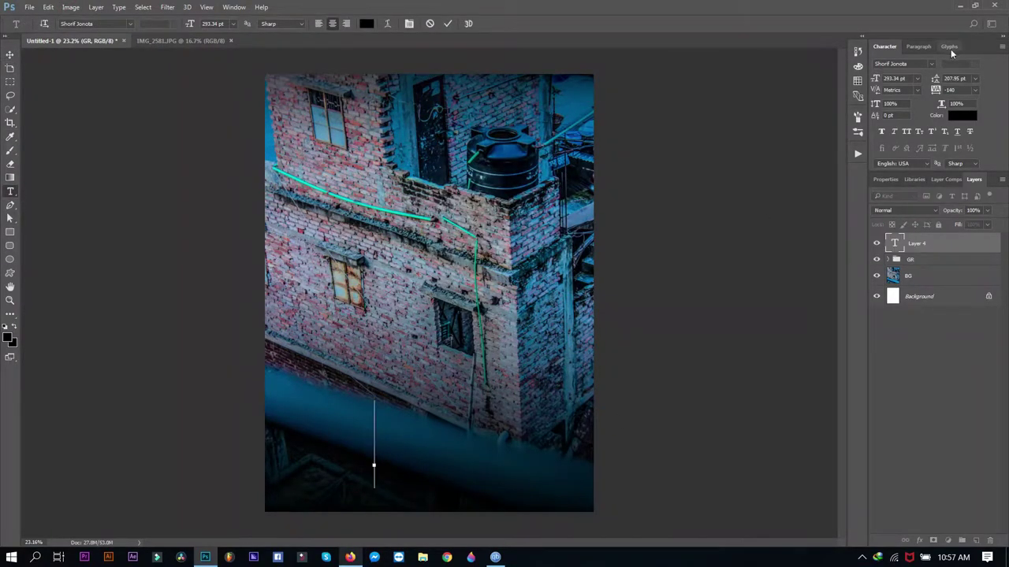
left_click(932, 68)
left_click(867, 94)
type("ab")
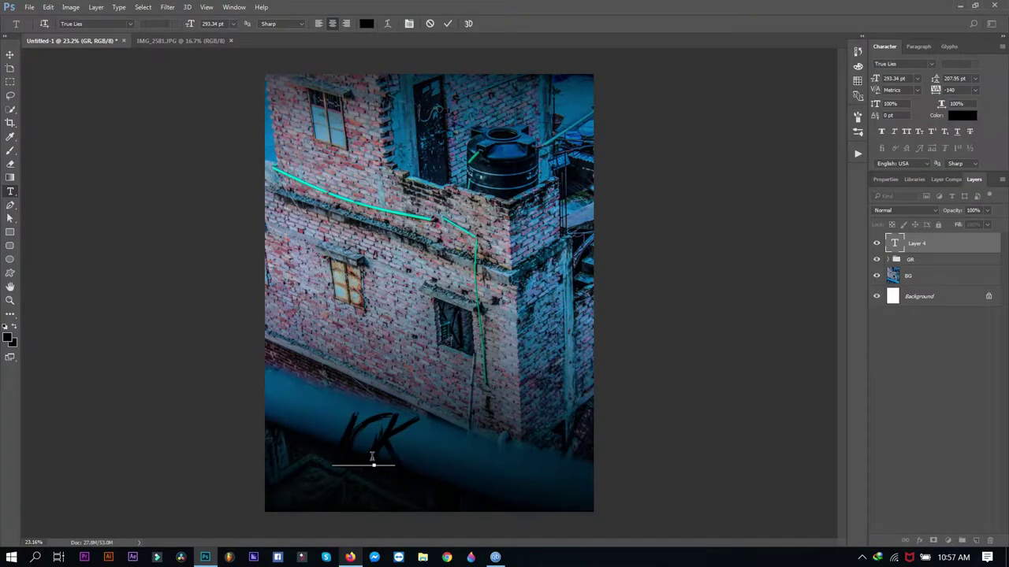
type("down")
left_click(11, 53)
Step: Make the title white with 0 tracking, shrink it to 192.34 pt, and nudge it up
left_click(962, 115)
left_click(730, 72)
left_click(966, 68)
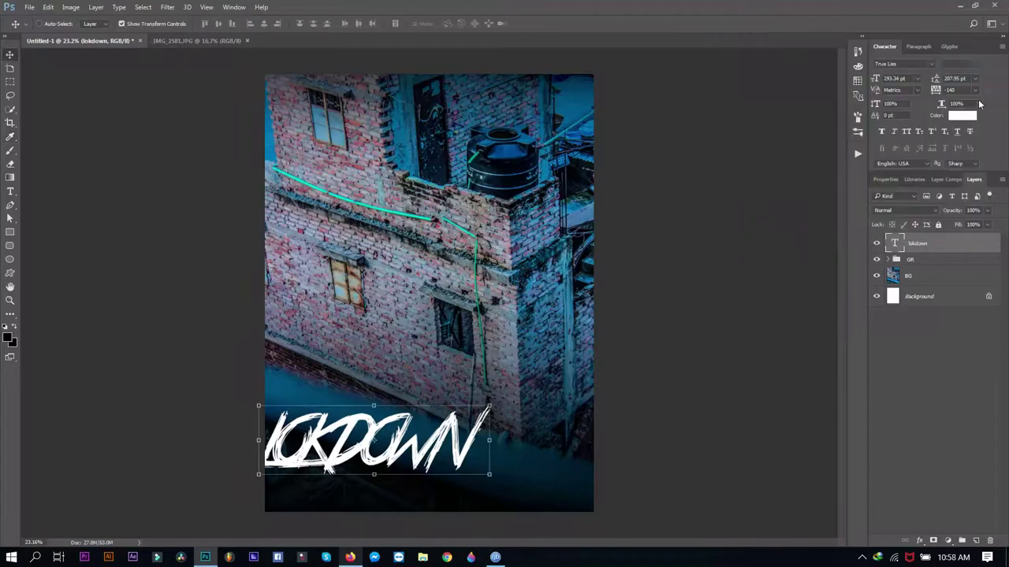
left_click(975, 90)
left_click(968, 167)
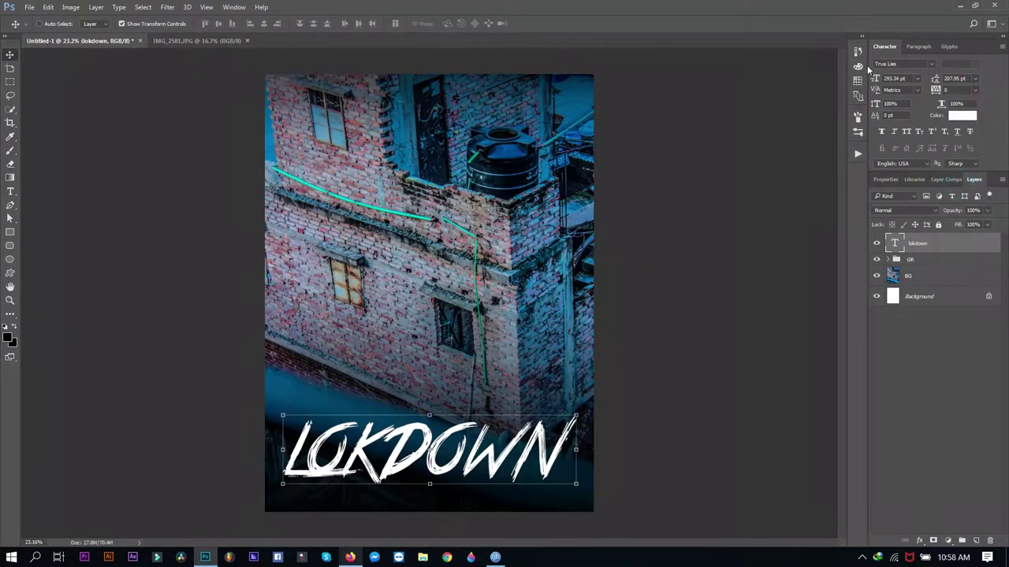
left_click_drag(875, 78, 836, 78)
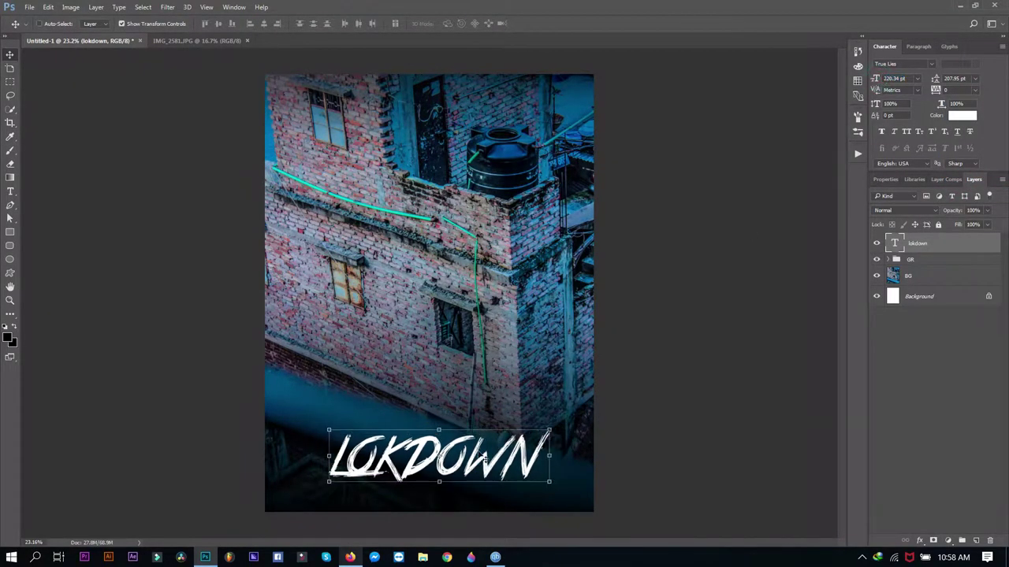
left_click_drag(465, 489, 463, 482)
left_click_drag(879, 78, 863, 78)
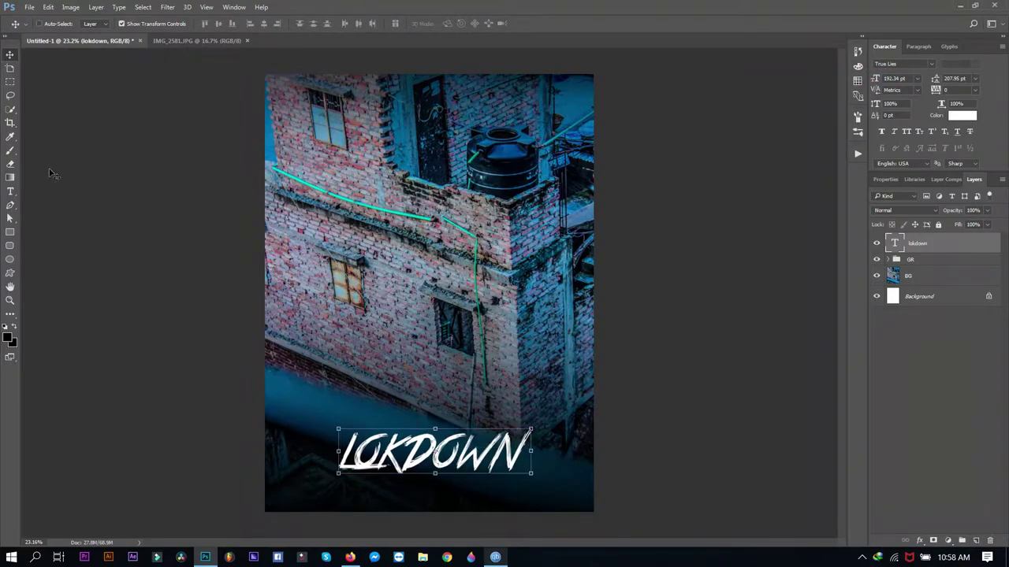
left_click(10, 192)
left_click(394, 106)
Step: Type the credit line in quotation marks at 60 pt
left_click(917, 78)
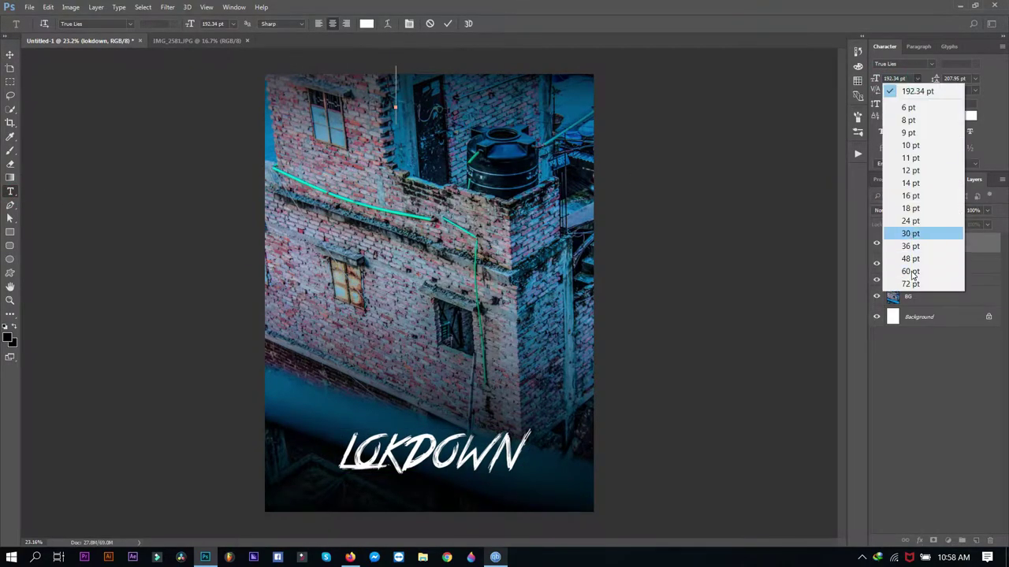
left_click(906, 268)
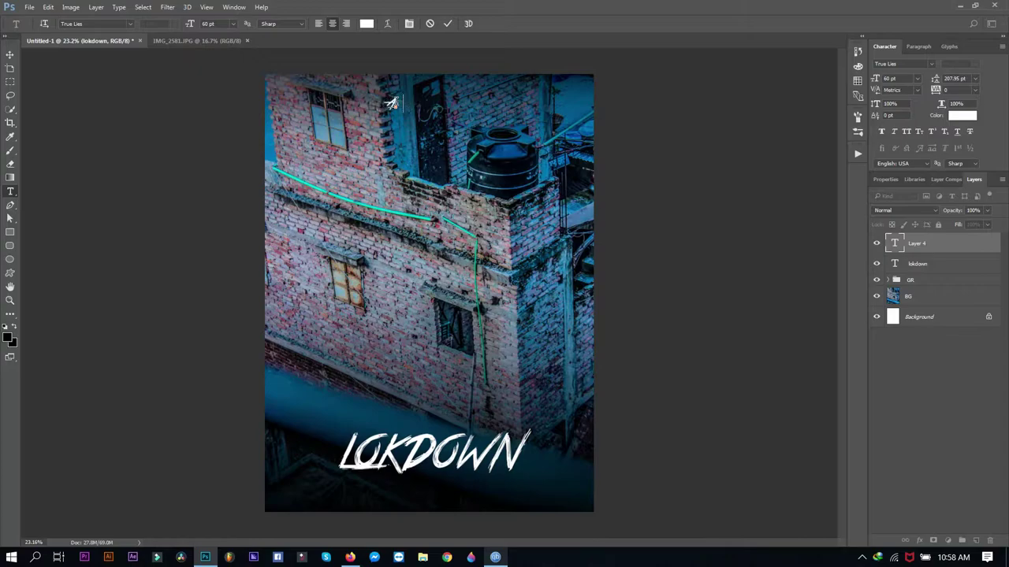
type("A POSTER MY SAAD ALamin\"")
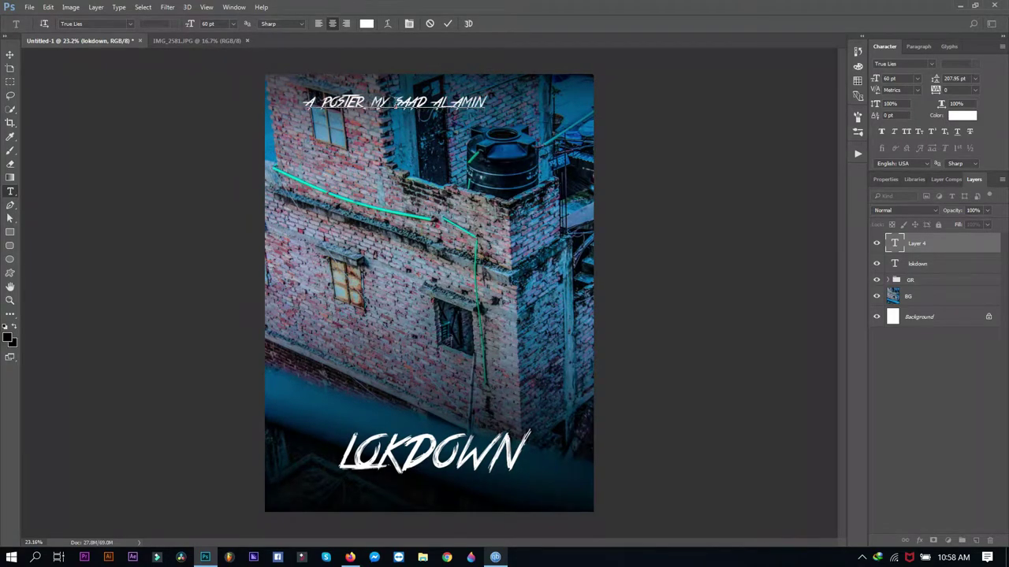
key("Home")
type("\"")
key("ctrl+Return")
Step: Set the credit line to Trajan Pro at 27 pt and place it near the poster top
key("v")
left_click_drag(469, 233, 477, 226)
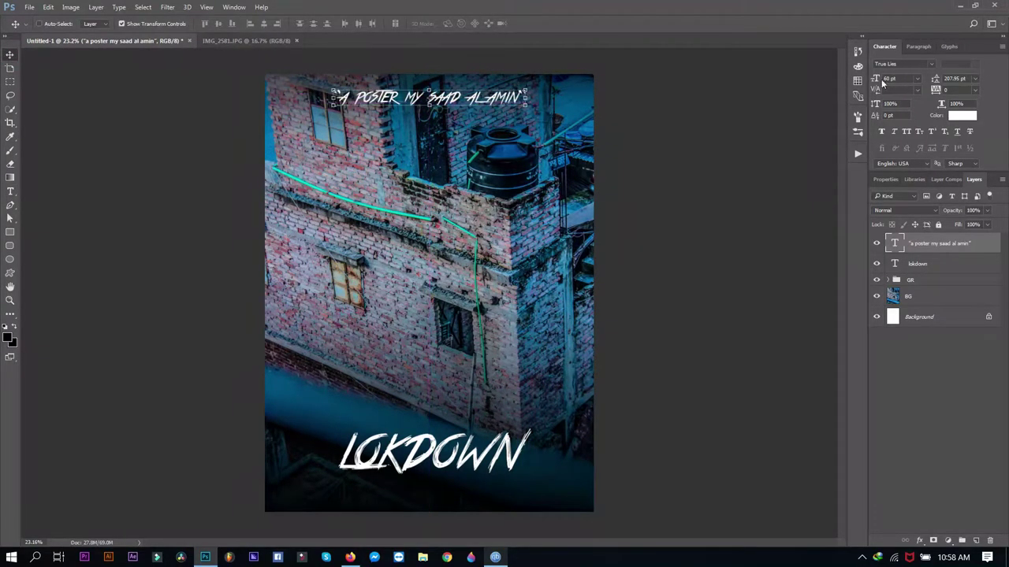
left_click_drag(879, 78, 865, 78)
left_click_drag(600, 180, 614, 466)
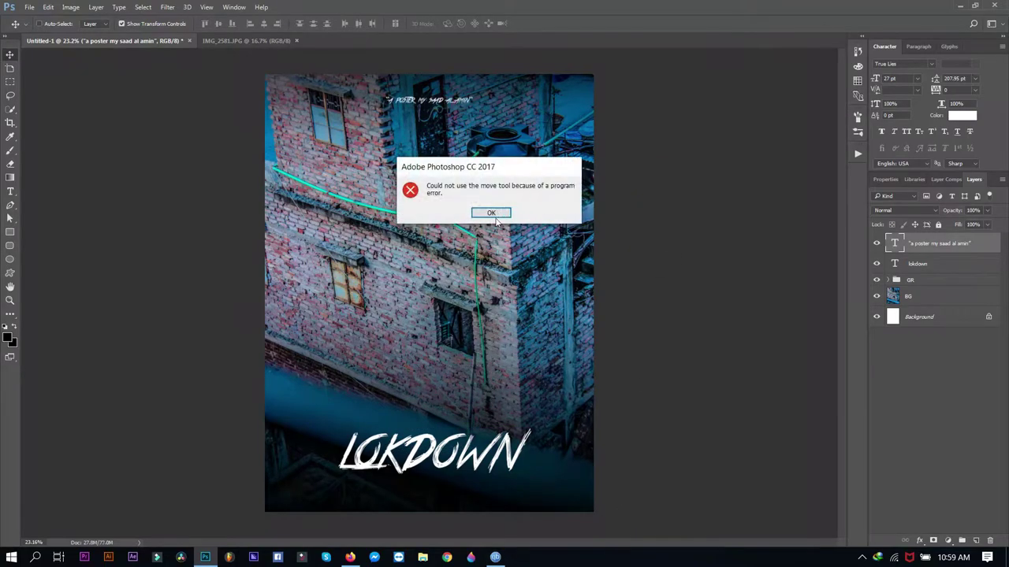
left_click(489, 212)
left_click(931, 63)
left_click(891, 107)
left_click_drag(875, 78, 890, 79)
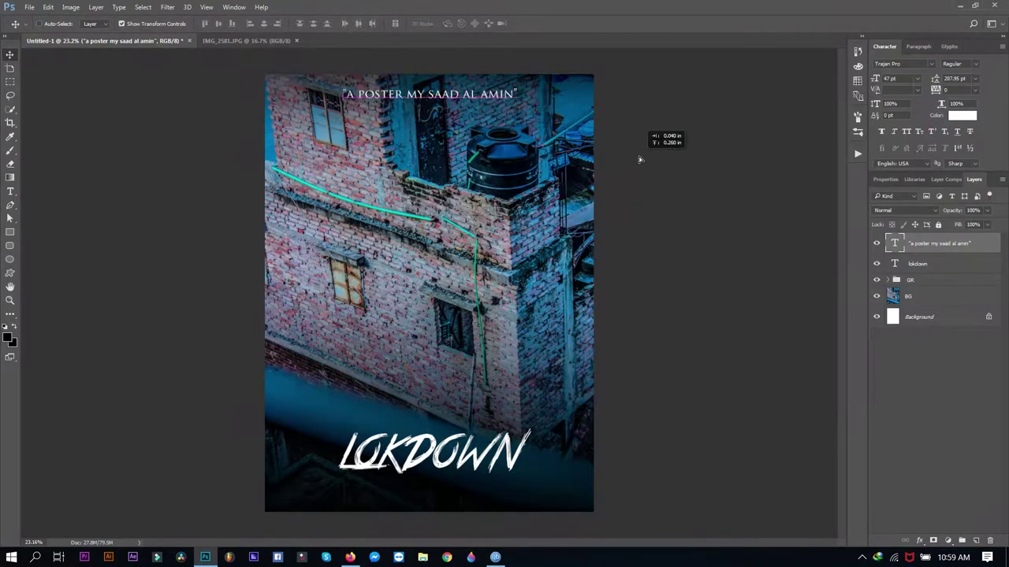
mouse_move(649, 140)
left_mouse_down()
mouse_move(669, 464)
mouse_move(622, 137)
left_mouse_up()
Step: Free-transform Layer 3 inside the GR group
left_click(889, 279)
left_click(922, 296)
key("ctrl+t")
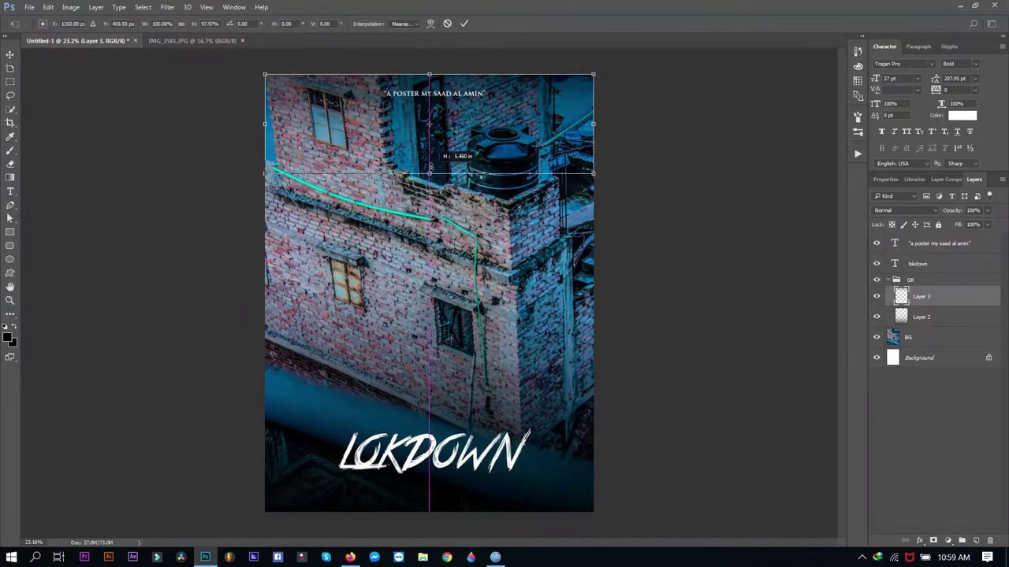
left_click(14, 50)
Step: Try the credit line above LOKDOWN, return it to the top, and cancel a stray text box
left_click(647, 218)
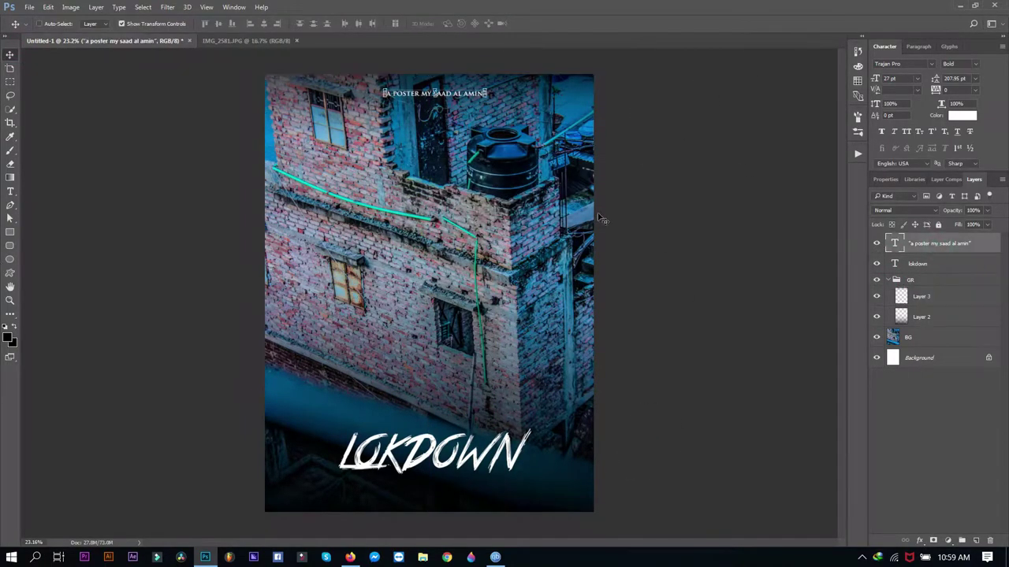
left_click_drag(712, 160, 715, 489)
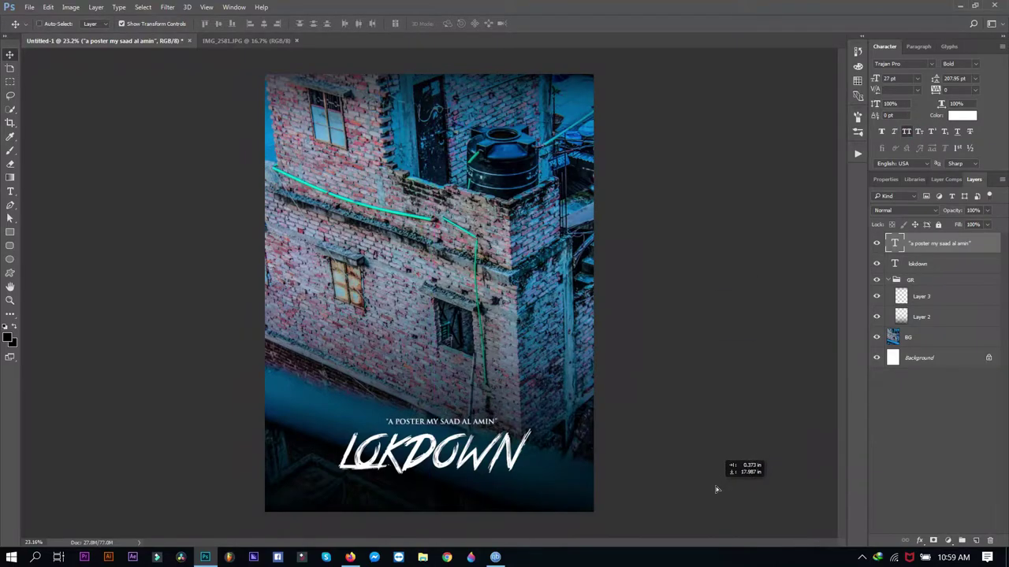
left_click_drag(642, 479, 642, 146)
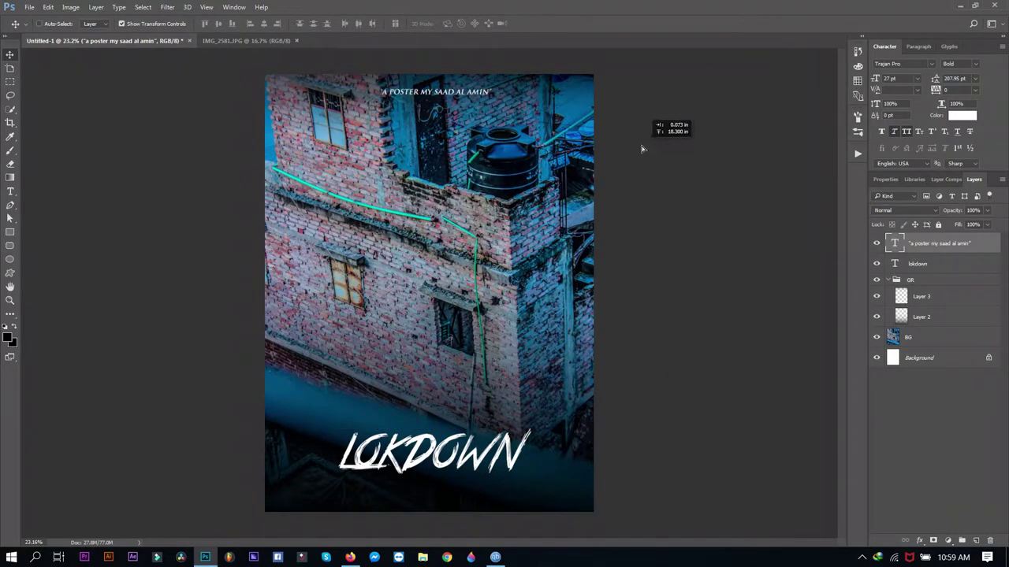
key("t")
left_click(362, 278)
type("ACTOR NAME")
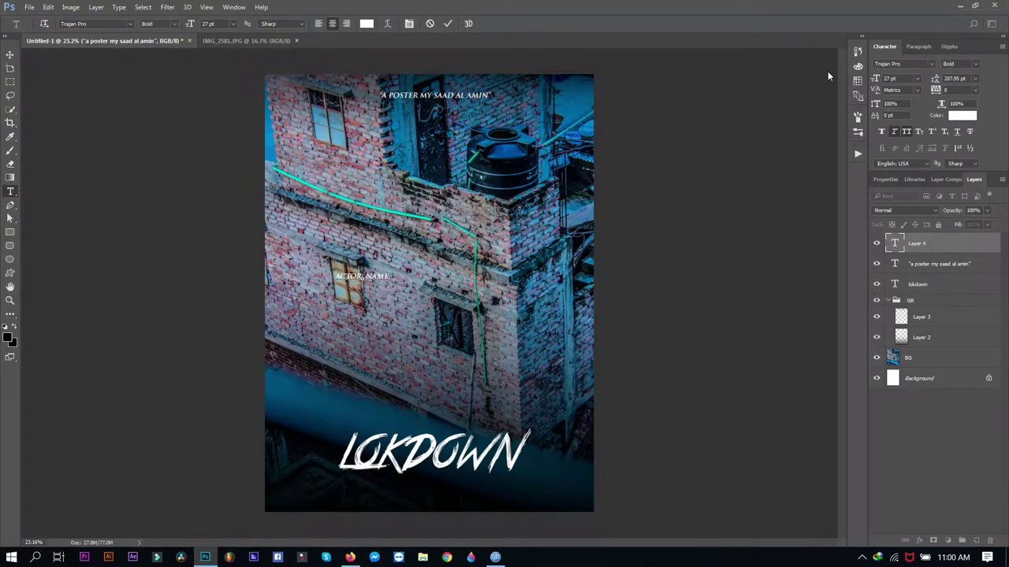
key("Escape")
Step: Draw a rectangle frame over the poster and align it vertically with the BG layer
key("v")
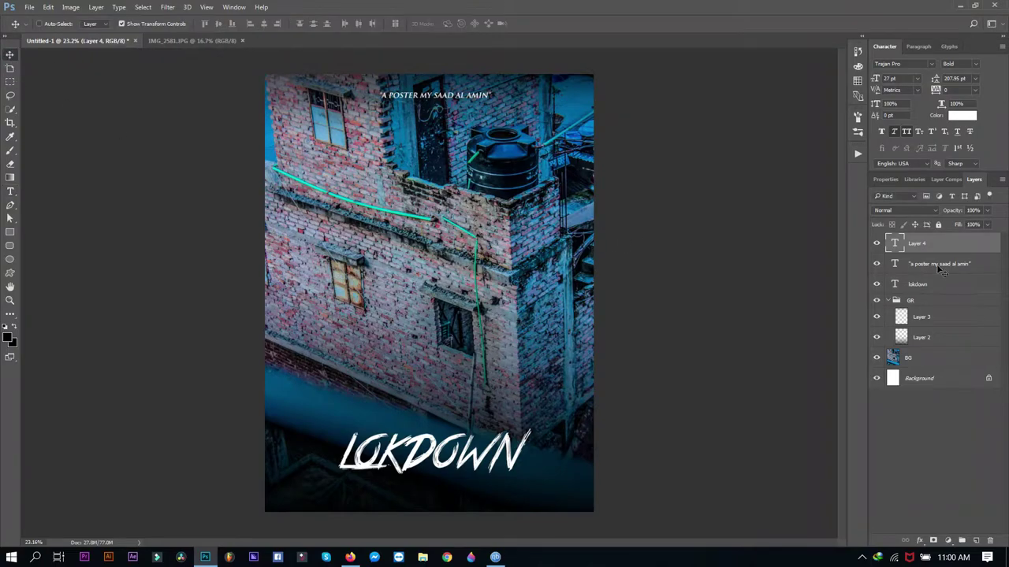
key("u")
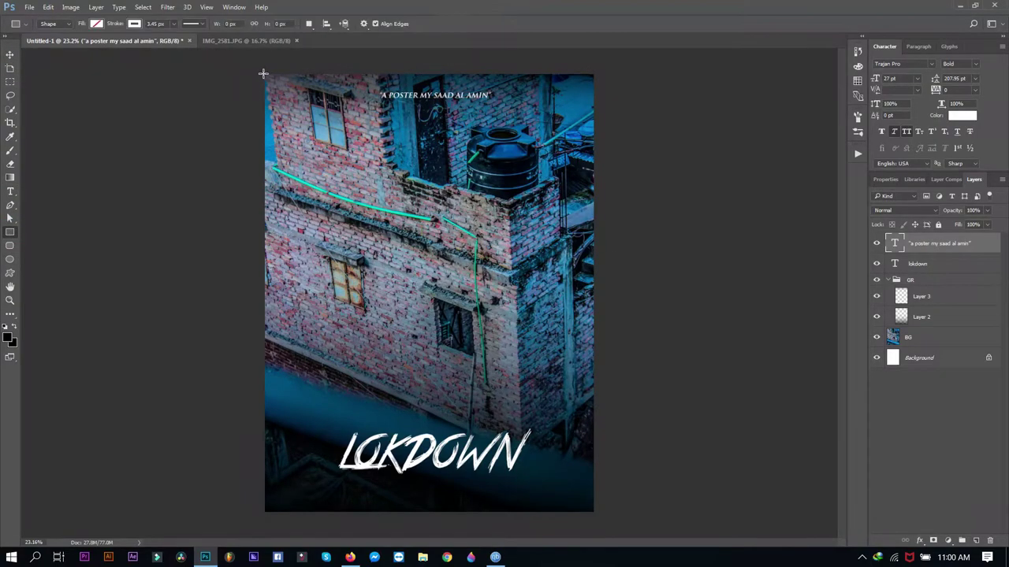
left_click_drag(591, 507, 577, 495)
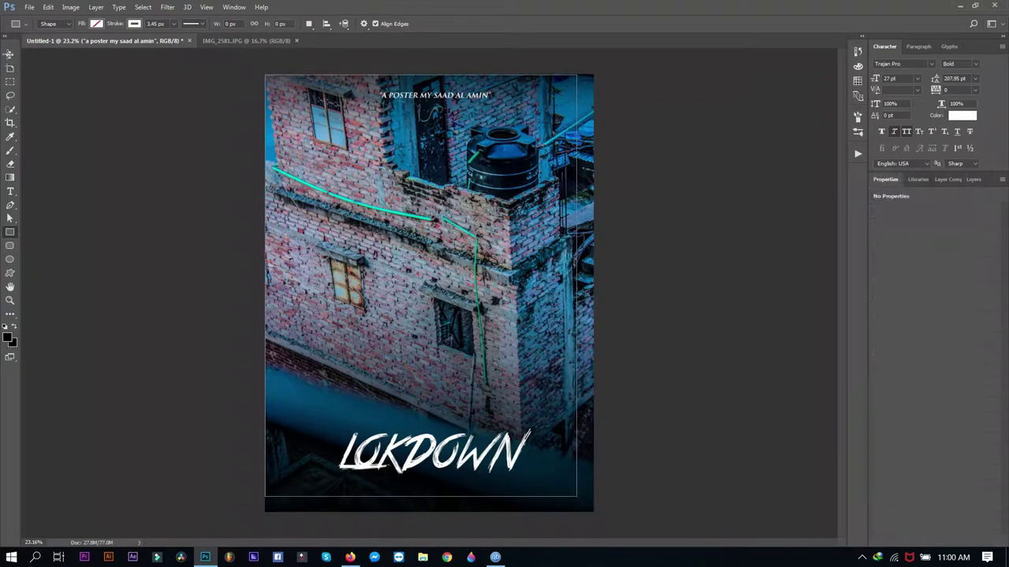
left_click(9, 54)
left_click(974, 179)
left_click(908, 358, "ctrl")
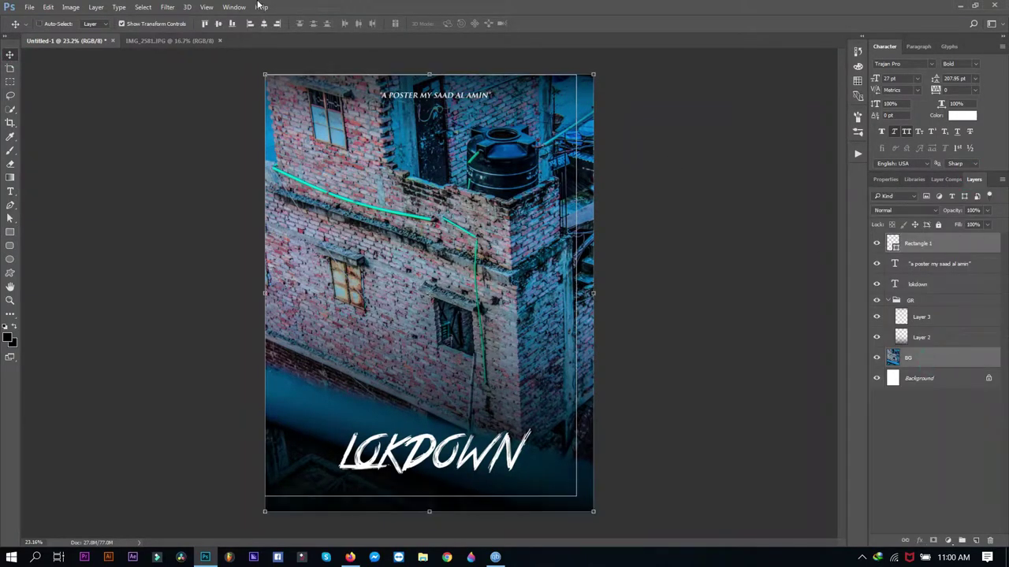
left_click(216, 23)
left_click(945, 251)
Step: Fit the frame to the canvas, thicken its white stroke, and set it to Overlay
key("ctrl+t")
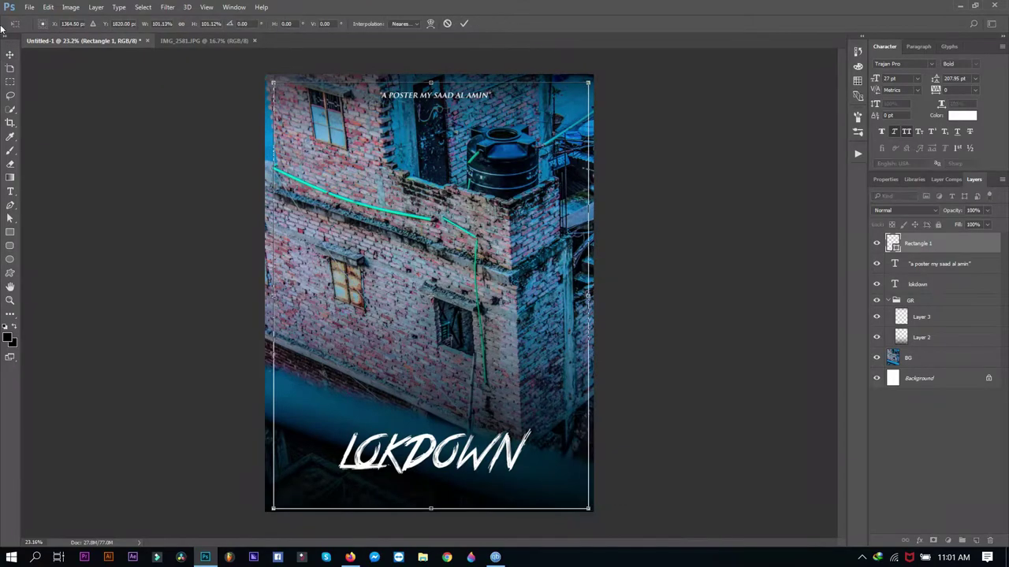
left_click(908, 358, "ctrl")
key("Return")
left_click(944, 243)
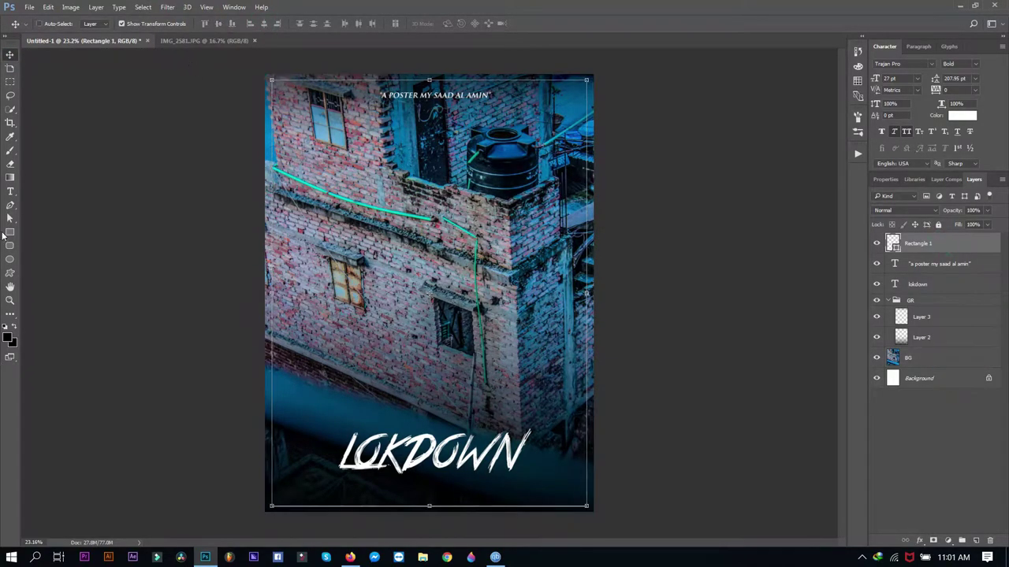
key("u")
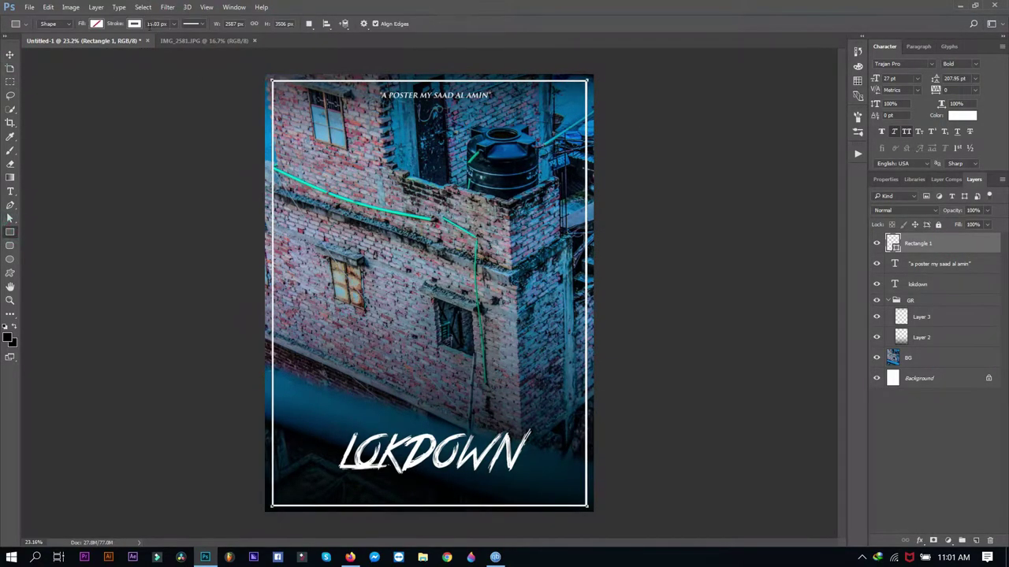
left_click(175, 24)
left_click_drag(169, 38, 173, 38)
key("v")
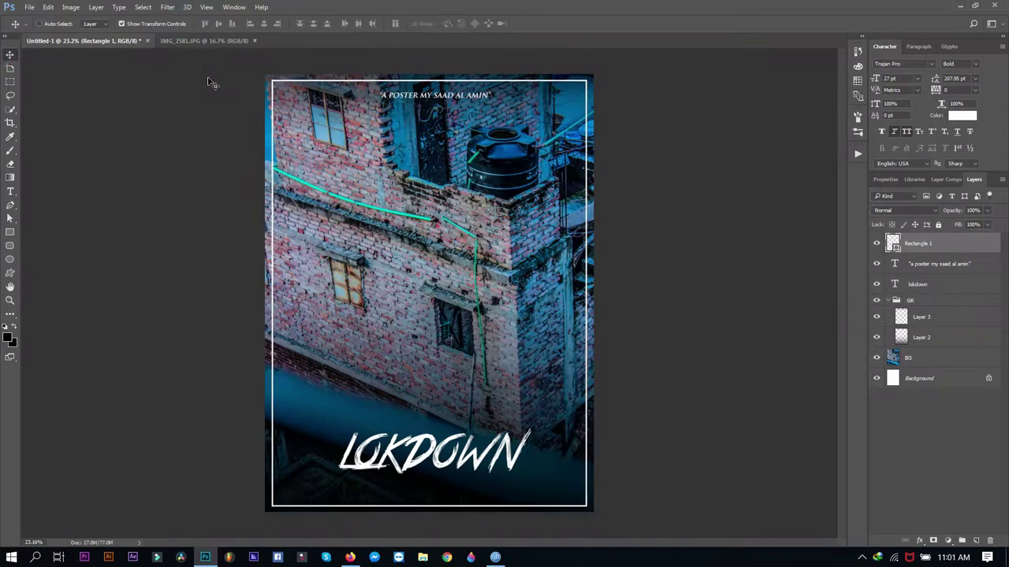
left_click(905, 211)
left_click(899, 315)
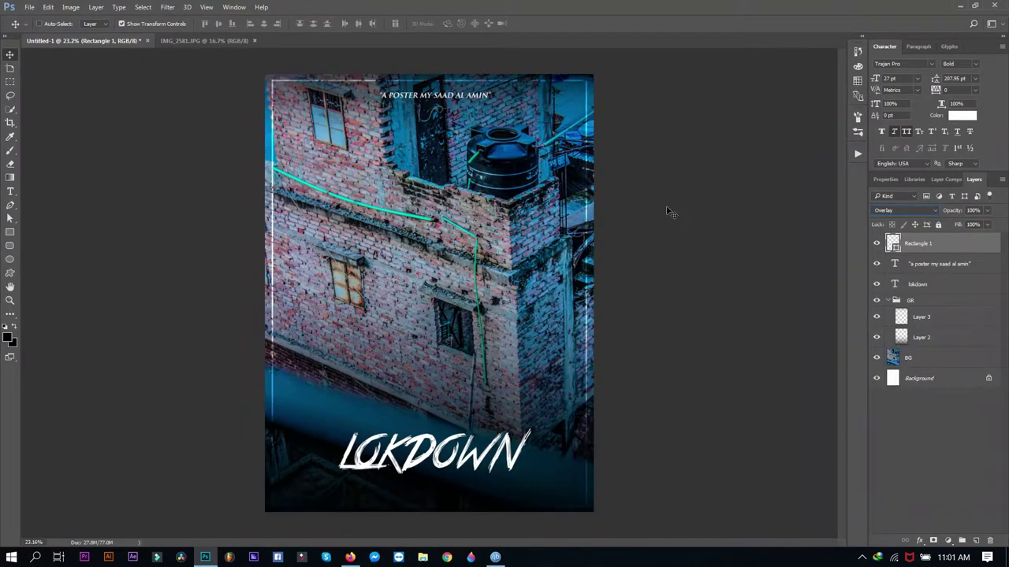
Step: Give the Rectangle 1 frame a white drop shadow with size 5
double_click(961, 244)
left_click(661, 327)
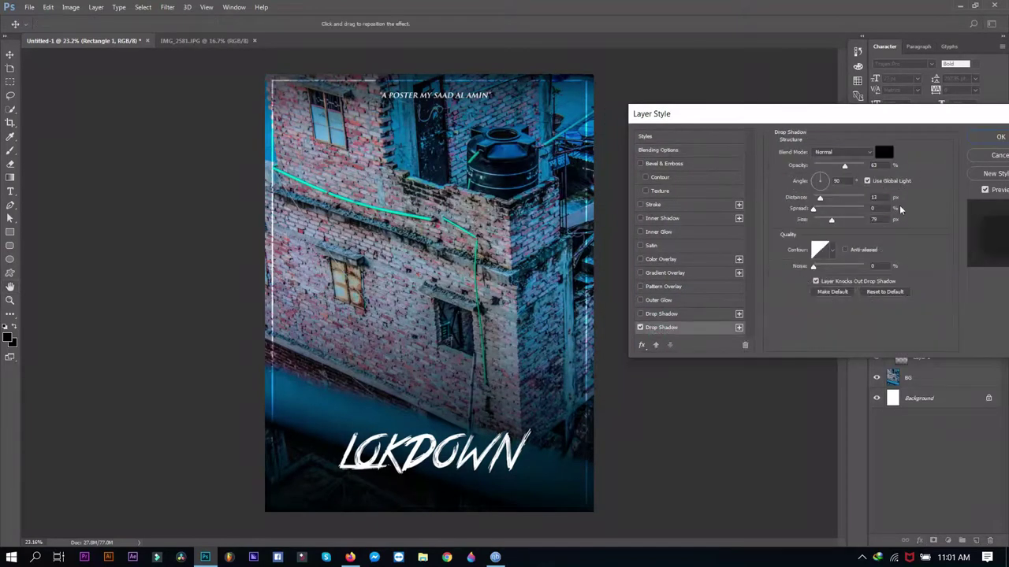
type("100")
left_click(886, 155)
left_click(740, 63)
left_click(967, 66)
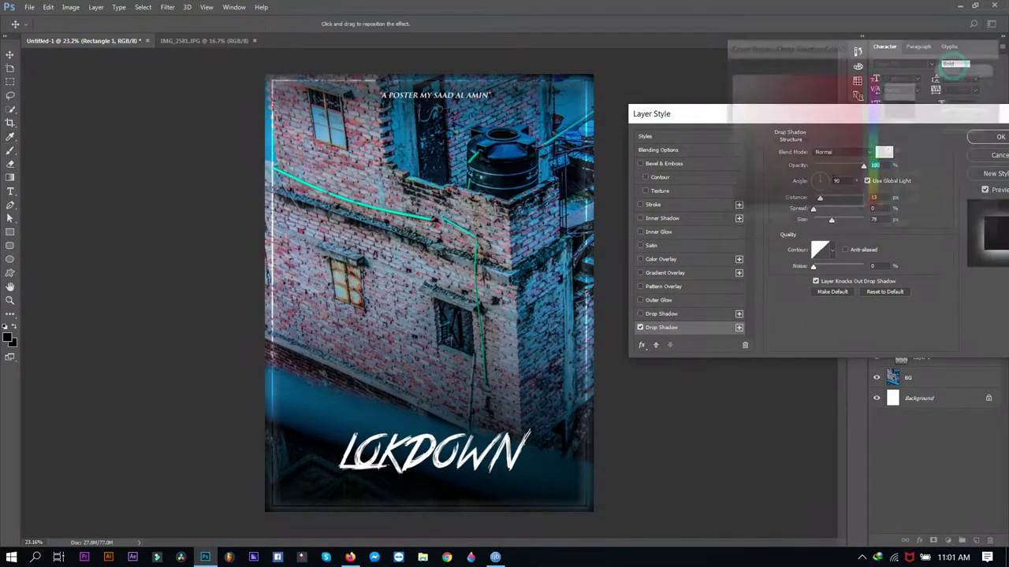
mouse_move(833, 219)
left_mouse_down()
mouse_move(793, 204)
mouse_move(815, 182)
mouse_move(784, 198)
left_mouse_up()
left_click_drag(863, 165, 836, 165)
left_click_drag(813, 220, 818, 221)
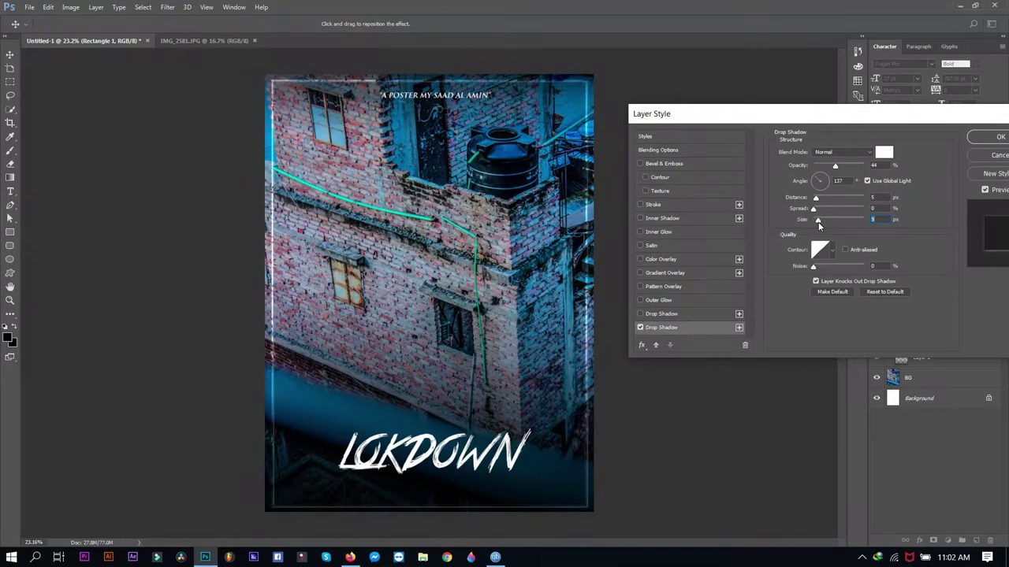
Step: Swap the drop shadow for an Outer Glow and apply the layer style
double_click(640, 327)
left_click(640, 328)
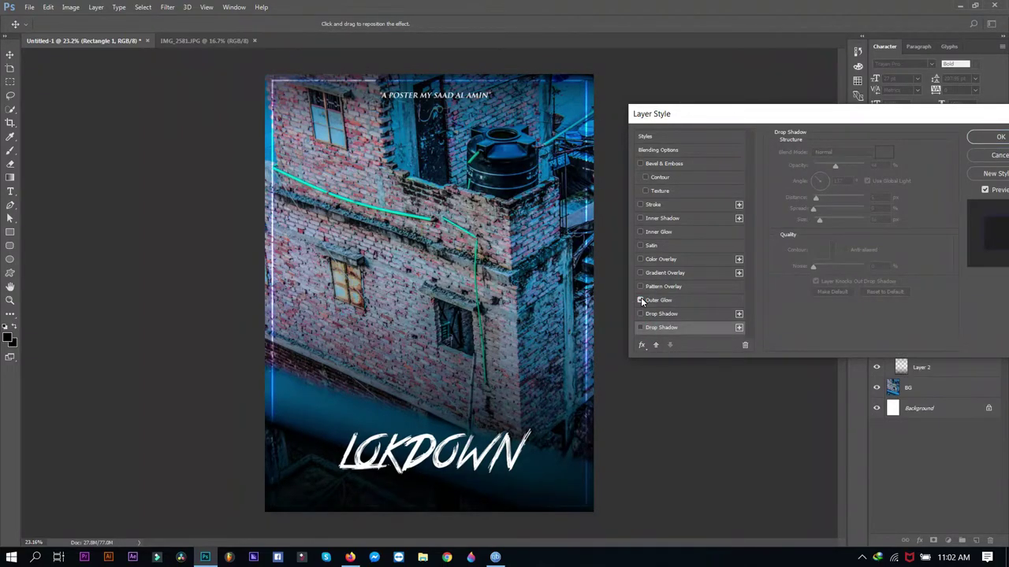
left_click(1000, 137)
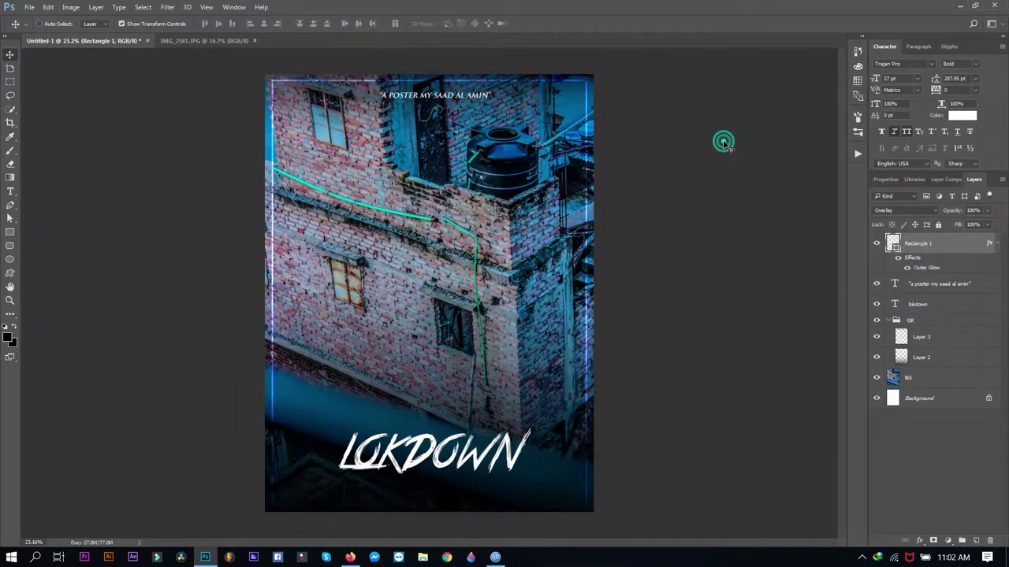
Step: Add a Color Lookup layer and preview DropBlues, FallColors and Fuji F125 Kodak 2395 looks
left_click(949, 543)
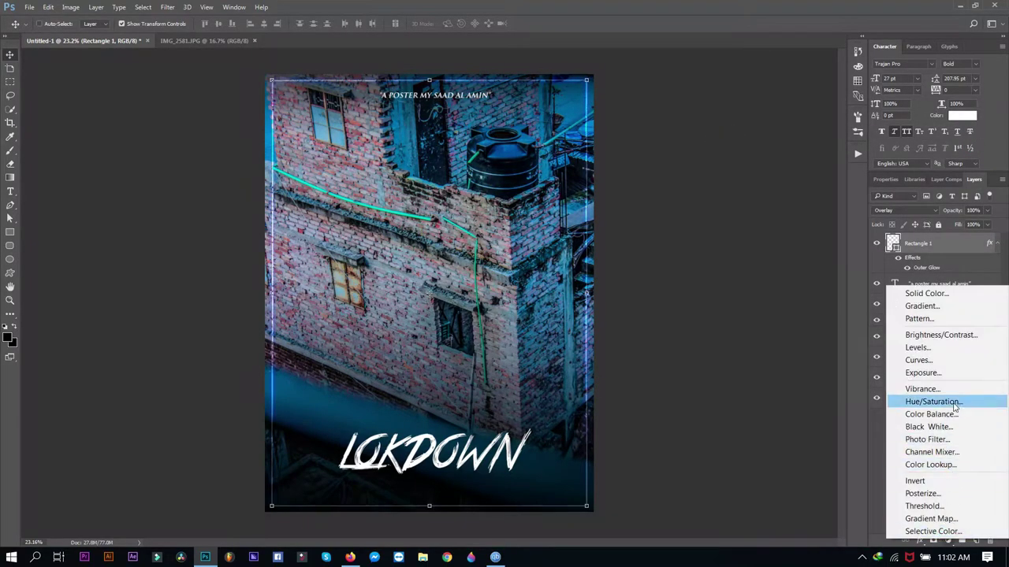
left_click(914, 478)
left_click(935, 214)
key("Down")
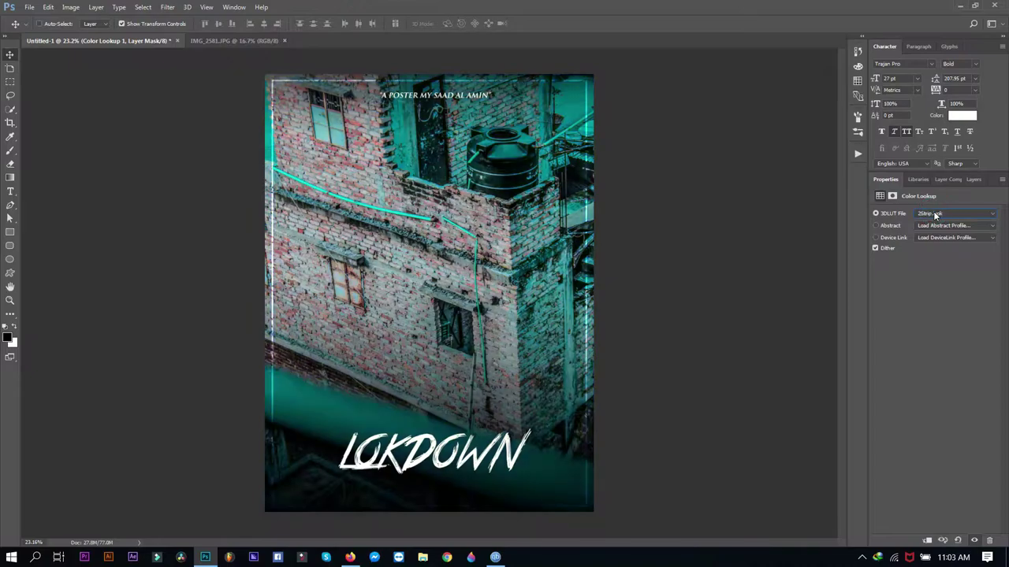
key("Down")
key("Down")
key("Down")
key("Down")
key("Down")
key("Down")
key("Down")
key("Up")
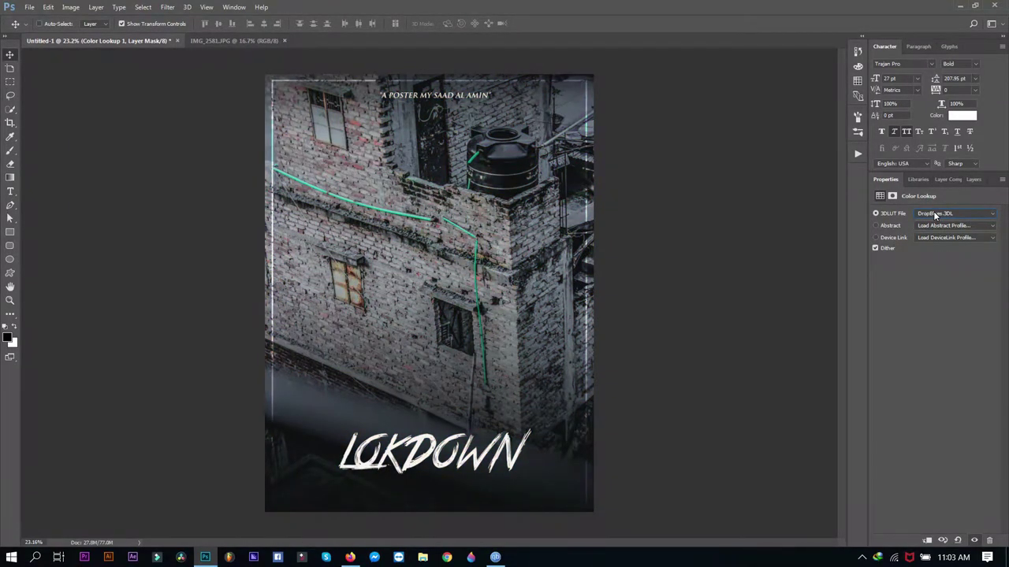
key("Down")
key("Down")
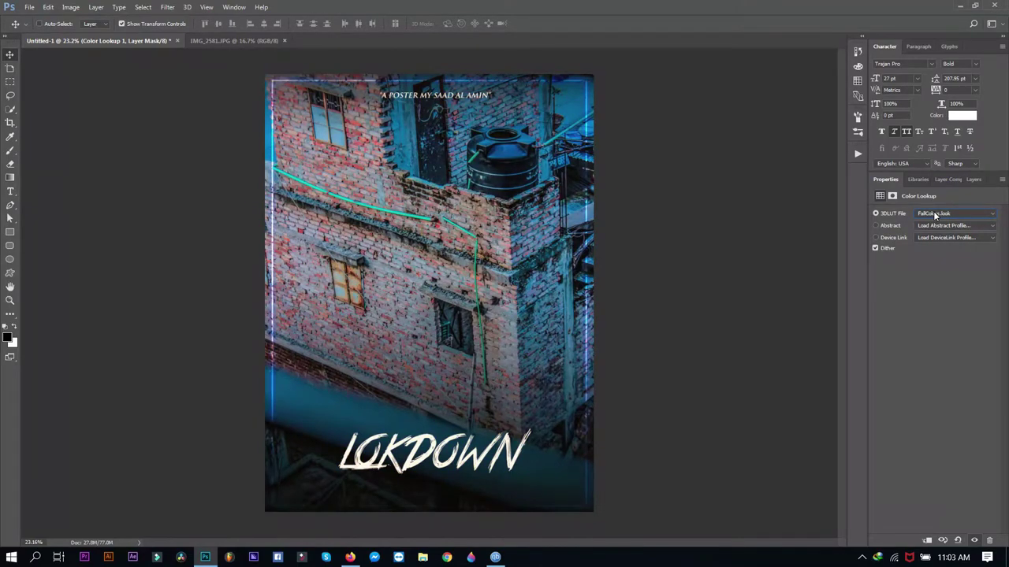
key("Down")
key("Down")
key("Down")
key("Down")
key("Down")
key("Down")
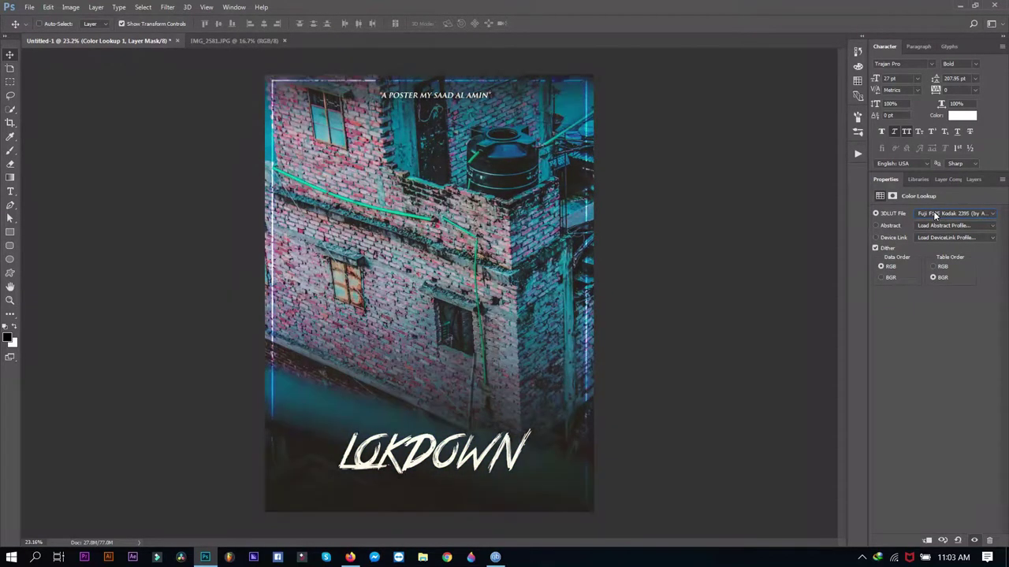
key("Down")
key("Down")
Step: Apply the teal-and-pink lookup preset and reduce the layer's fill to about 81%
left_click(936, 213)
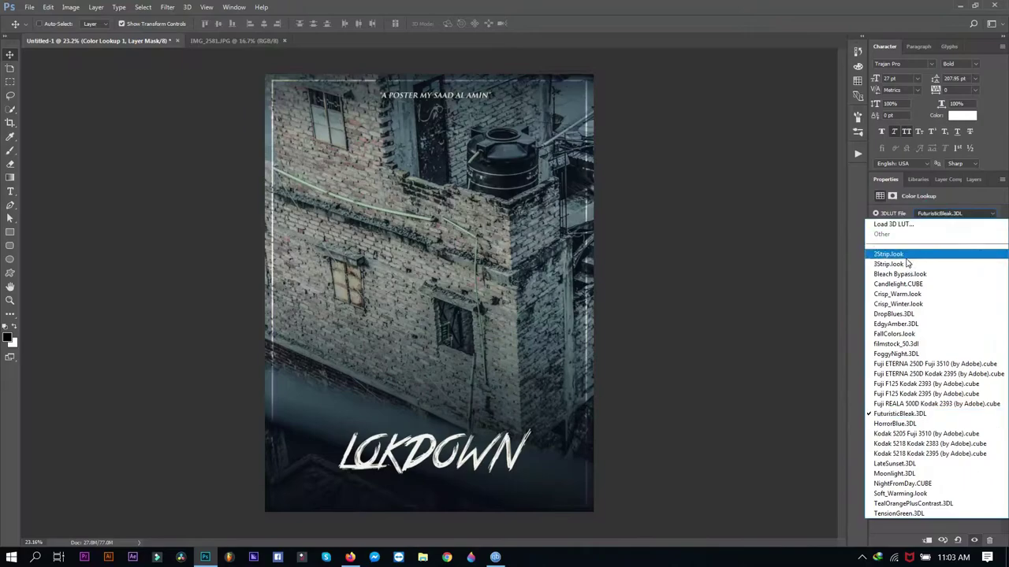
left_click(938, 413)
left_click(975, 179)
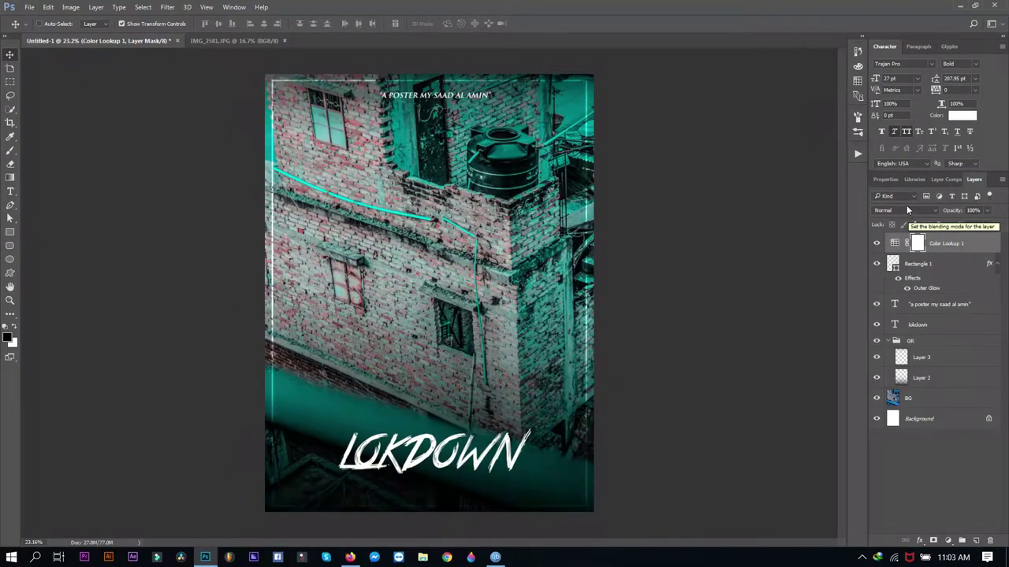
left_click(906, 210)
left_click(987, 225)
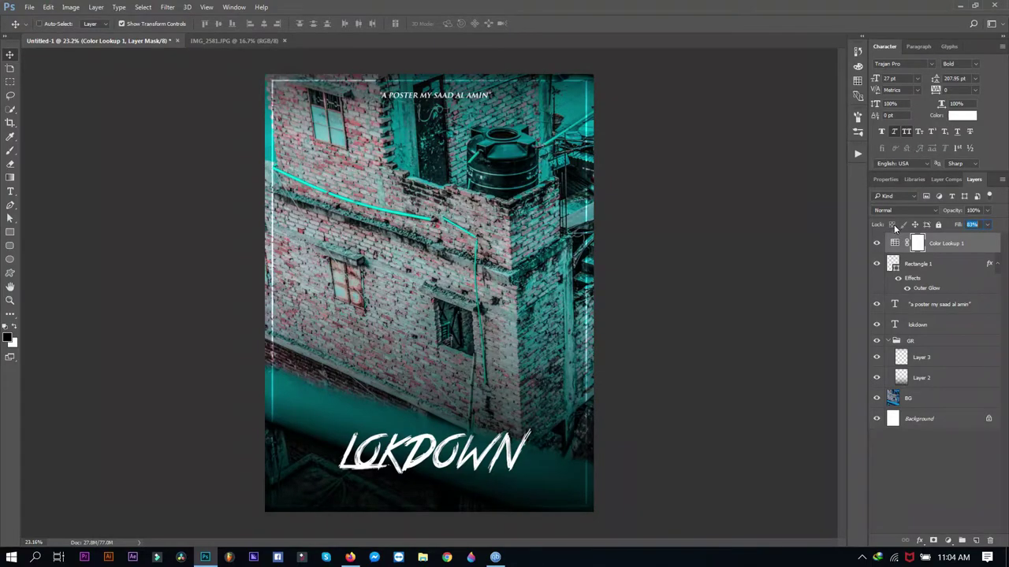
Step: Group the credit line and LOKDOWN text layers into one group
left_click(942, 304)
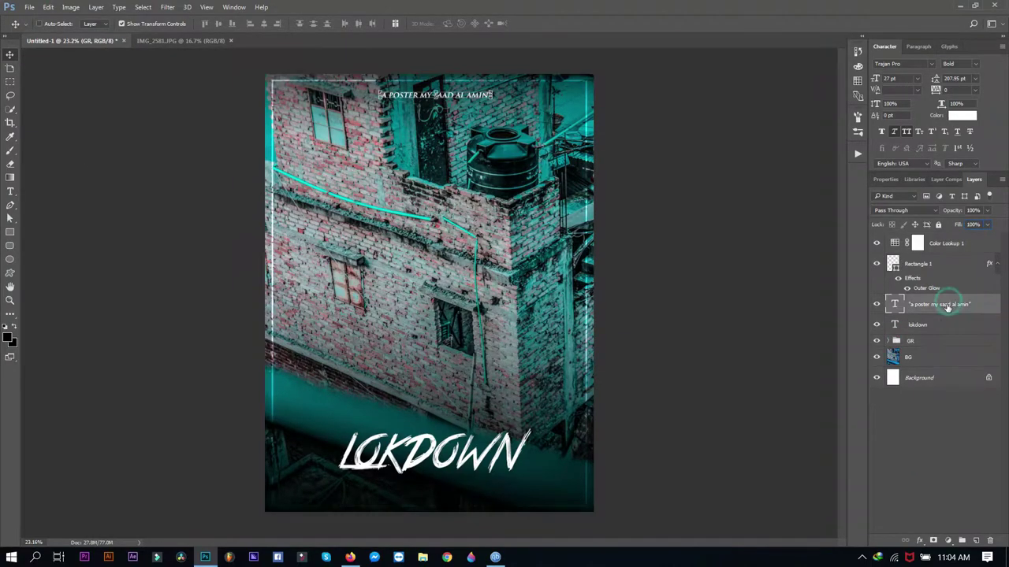
left_click(942, 323, "shift")
right_click(943, 324)
left_click(961, 541)
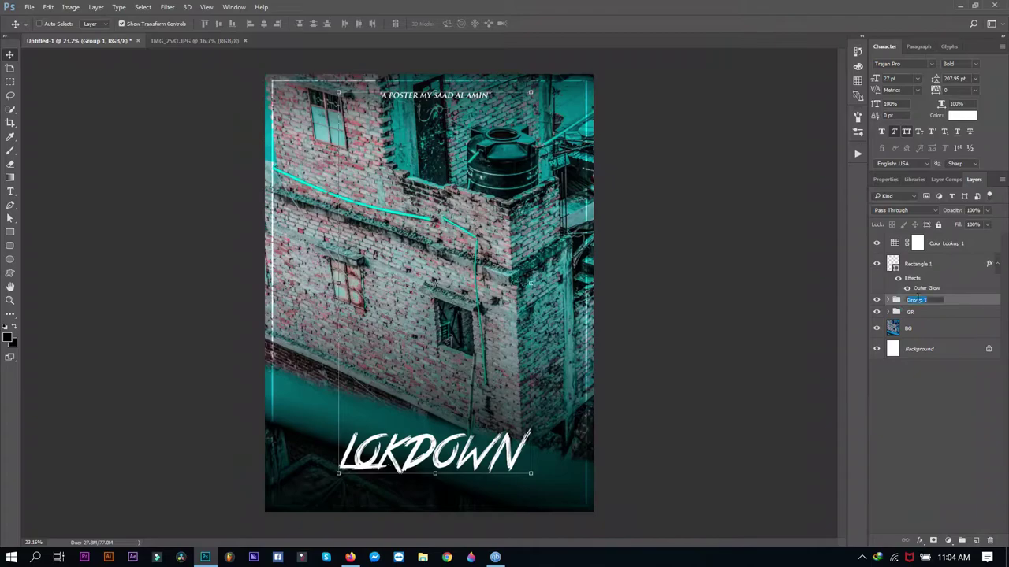
Step: Toggle the frame's visibility and try Color Burn and other blend modes, returning to Overlay
left_click(953, 287)
left_click(714, 194)
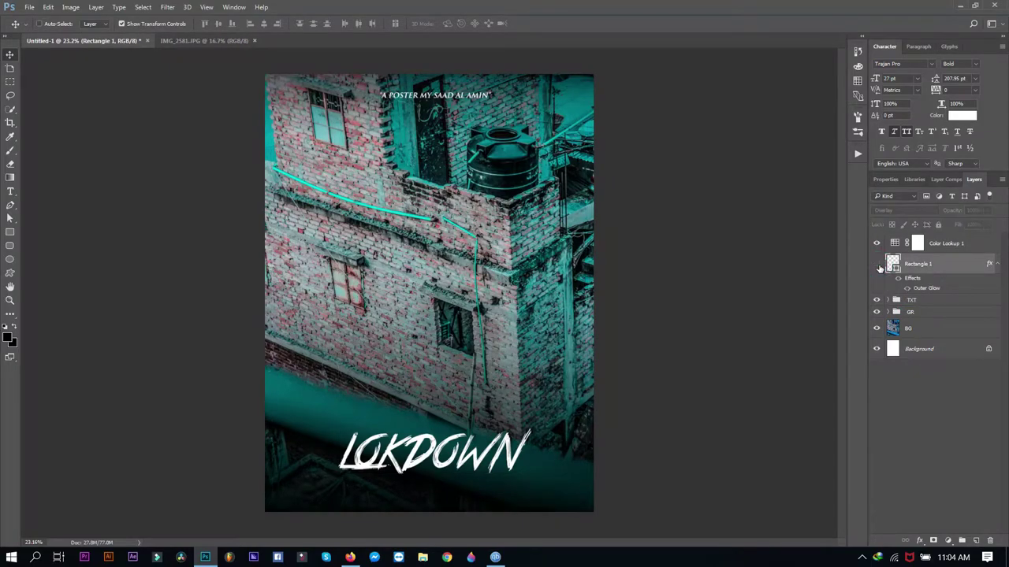
left_click(906, 290)
left_click(926, 210)
left_click(786, 216)
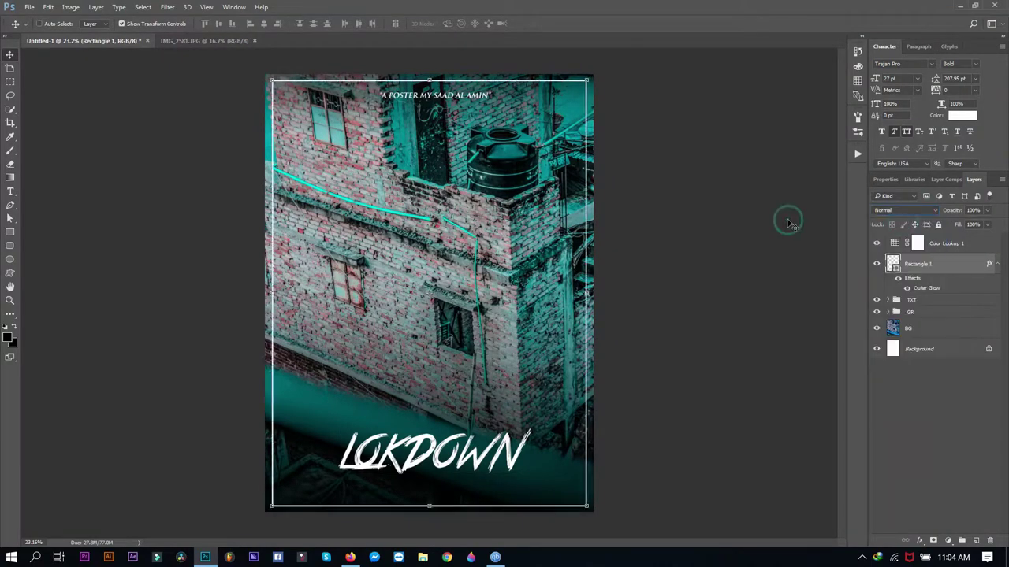
left_click(907, 210)
left_click(907, 253)
scroll(908, 209, "down", 5)
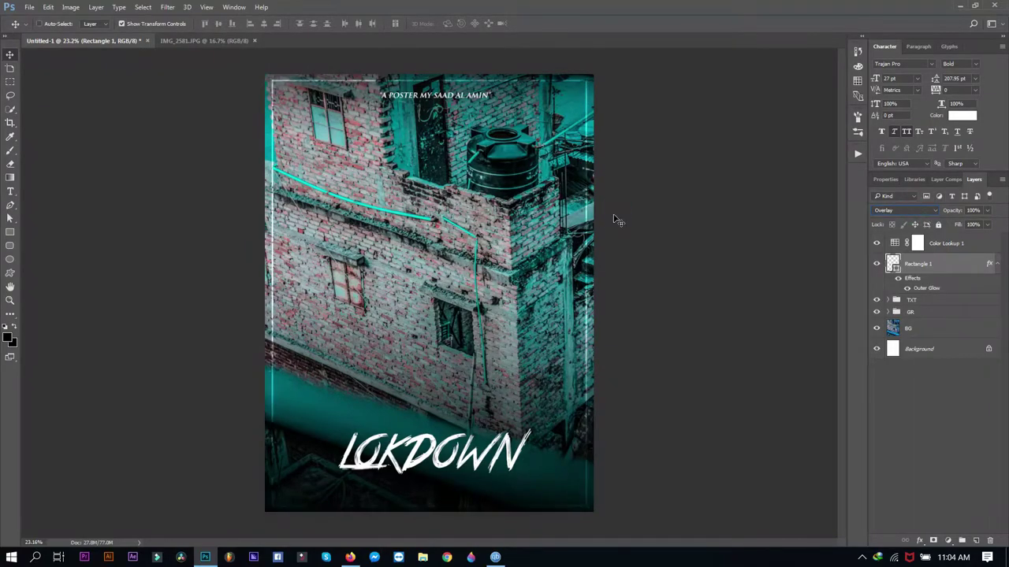
Step: Add a white Drop Shadow glow to the lokdown title's layer style
left_click(898, 300)
left_click(888, 299)
double_click(989, 337)
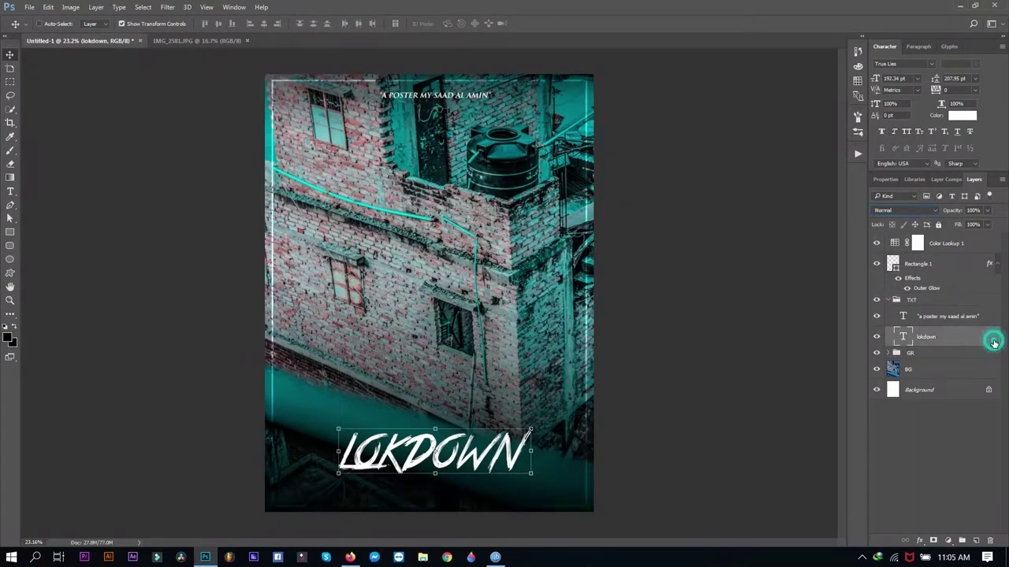
left_click(310, 314)
left_click(331, 314)
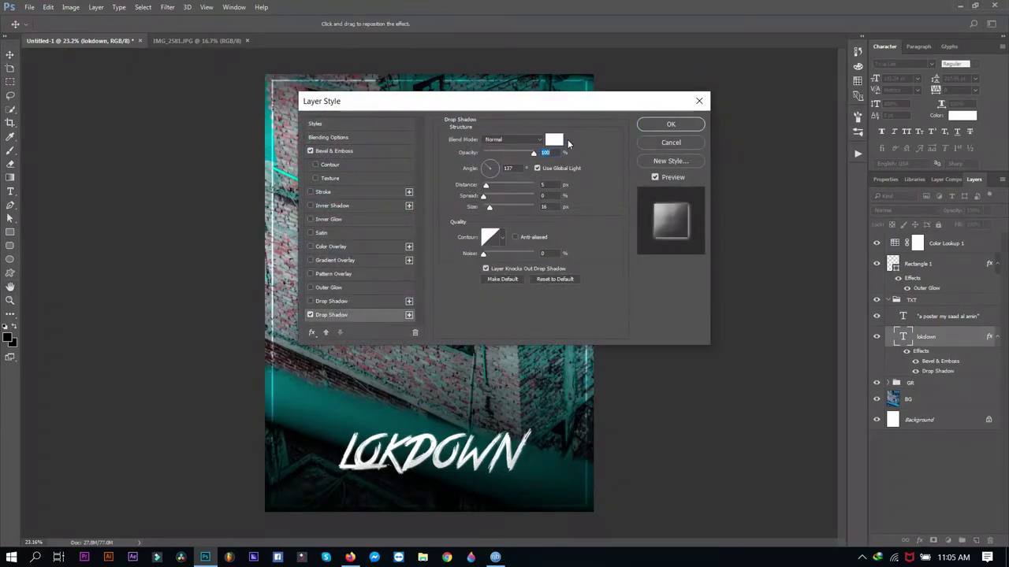
left_click(671, 125)
Step: Create an empty Layer 4 directly above the BG photo layer
left_click(918, 263)
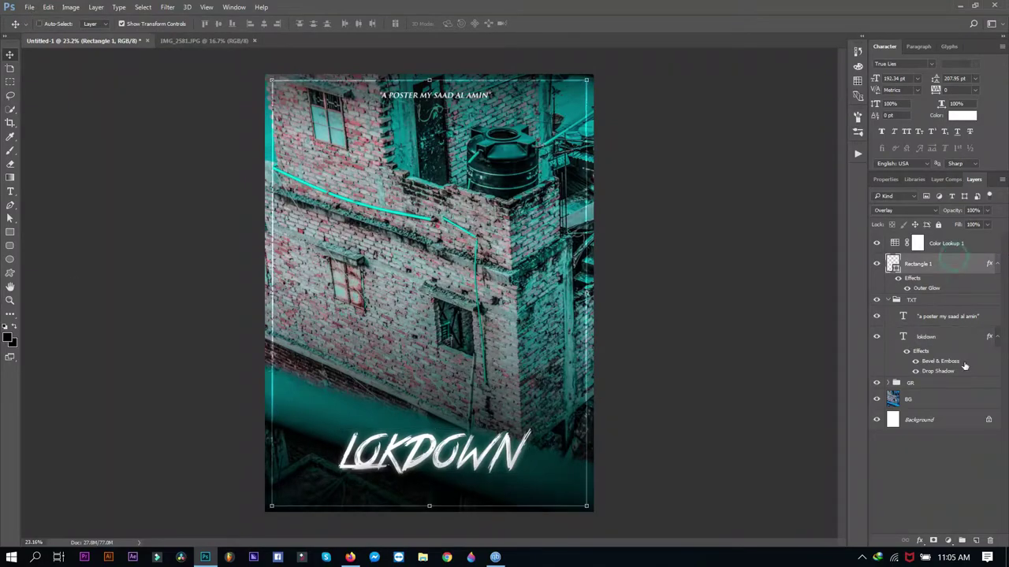
left_click(911, 300)
left_click(887, 299)
left_click(914, 328)
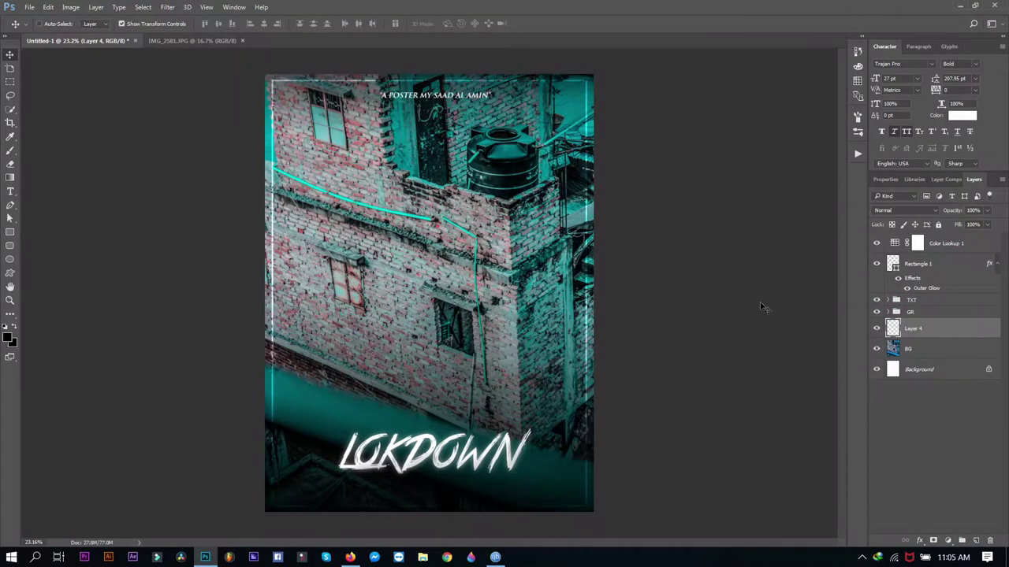
key("i")
left_click(9, 337)
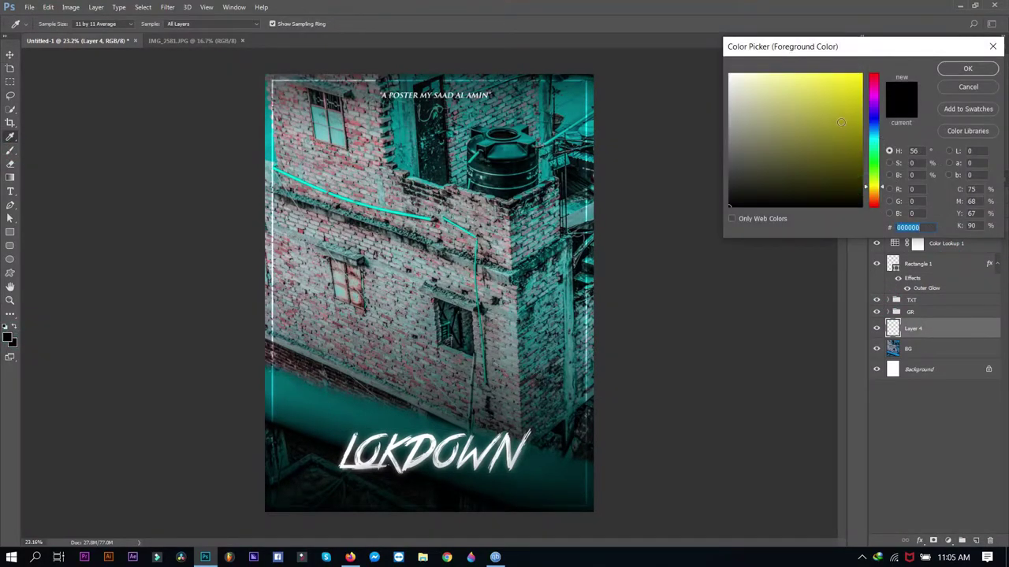
Step: Paint a huge soft round yellow glow, then white, on the building centre
left_click(968, 69)
key("b")
left_click(45, 24)
left_click(220, 28)
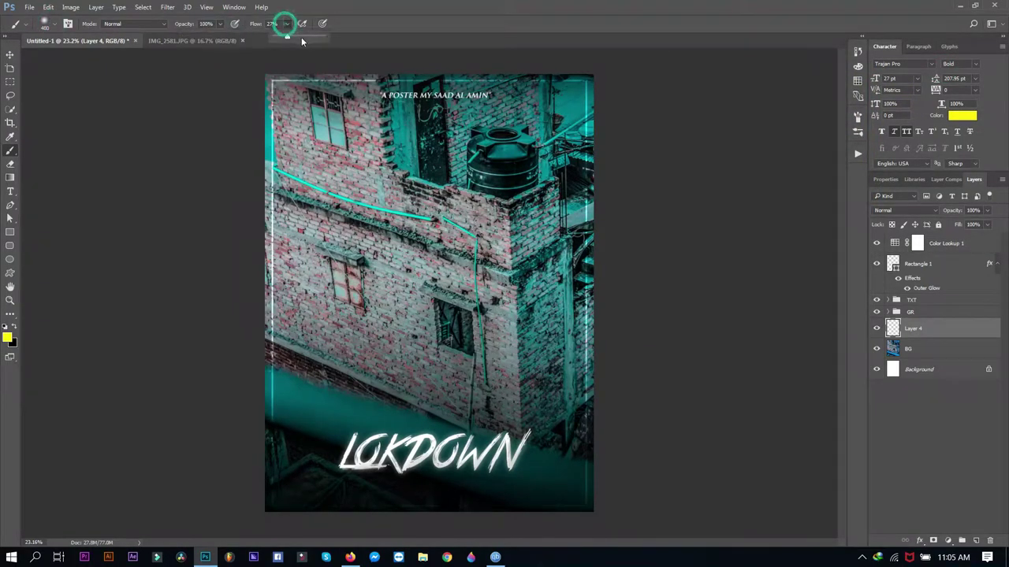
left_click(45, 24)
left_click(433, 244)
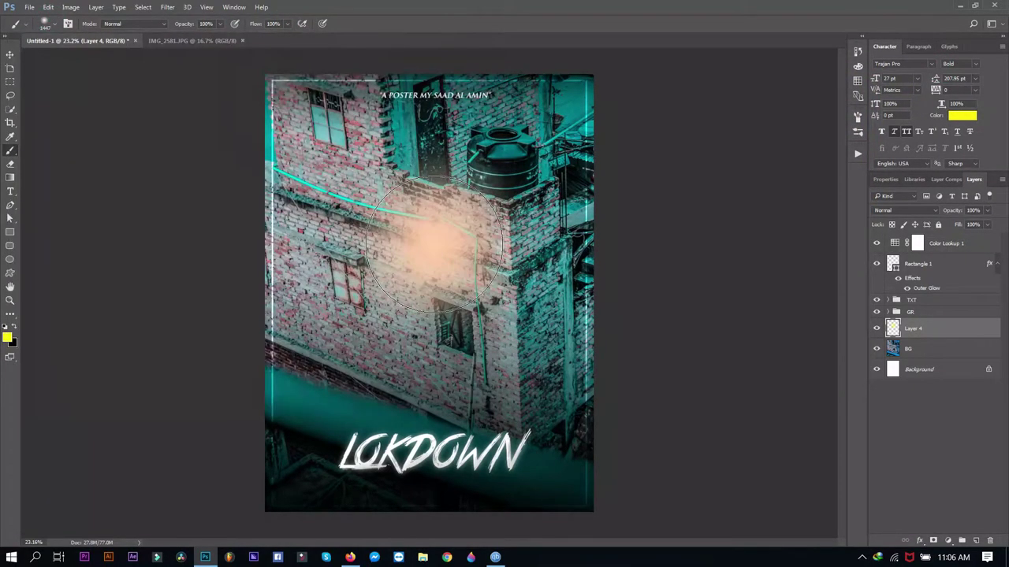
left_click(8, 337)
left_click(970, 70)
left_click(430, 237)
Step: Move the glow layer to the top, reposition it, and blend as Screen
key("v")
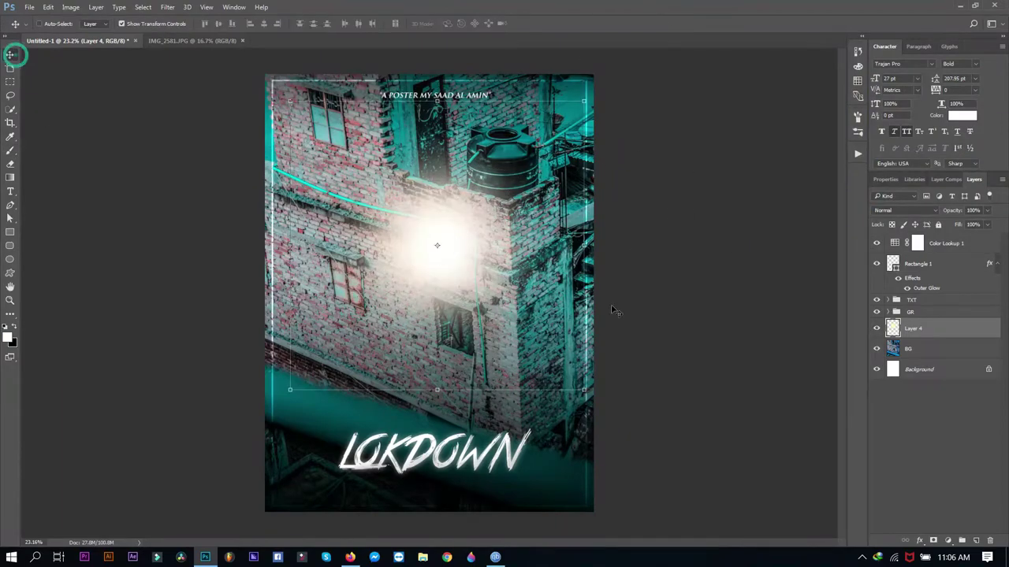
mouse_move(525, 267)
left_mouse_down()
mouse_move(663, 141)
mouse_move(410, 149)
left_mouse_up()
key("ctrl+shift+bracketright")
left_click_drag(452, 231, 512, 402)
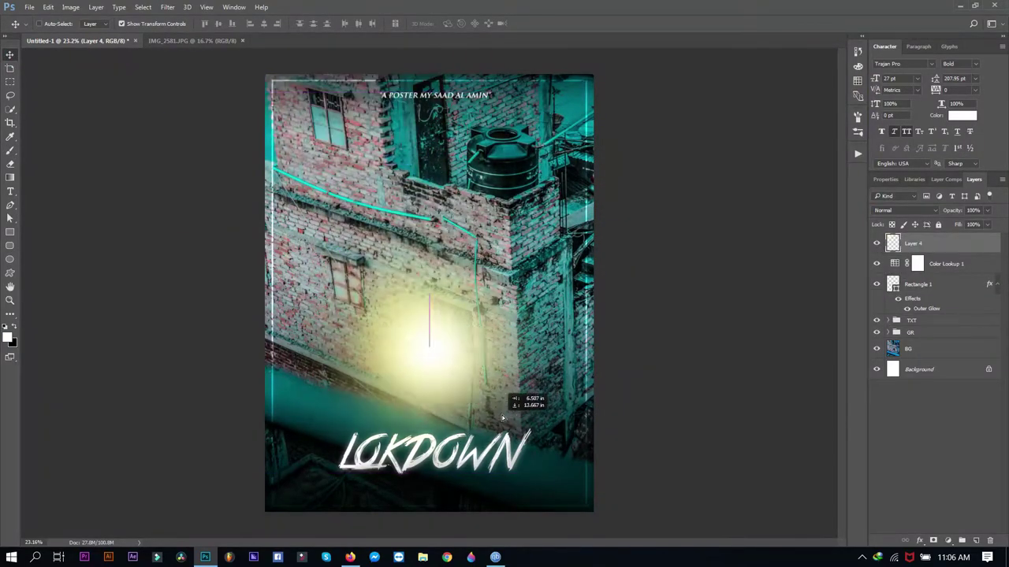
left_click(904, 211)
left_click(890, 285)
left_click_drag(481, 346, 263, 84)
Step: Enlarge the glow to about 190%, set it to Overlay, and place it above BG
key("ctrl+t")
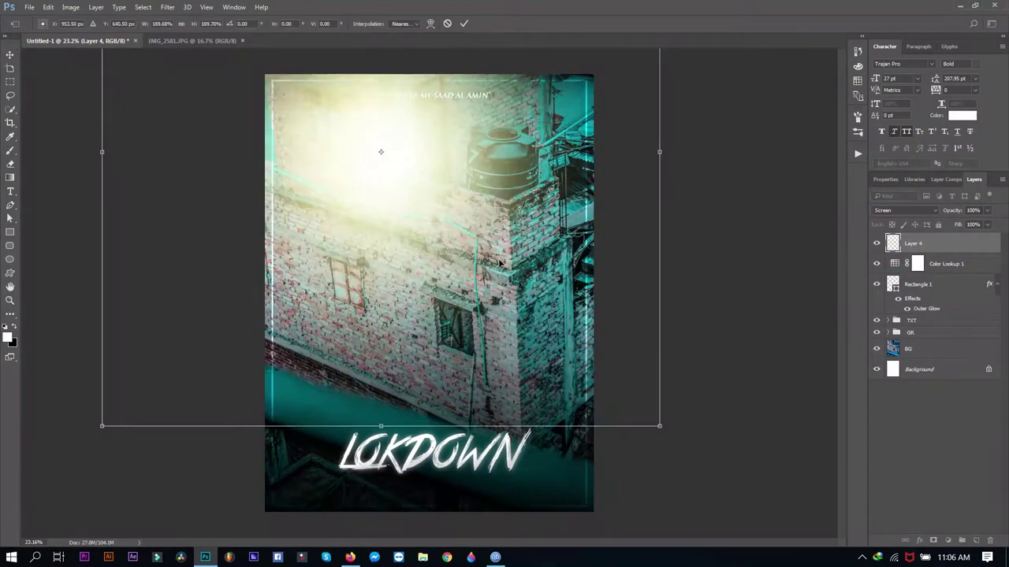
left_click_drag(101, 148, 836, 338)
key("Return")
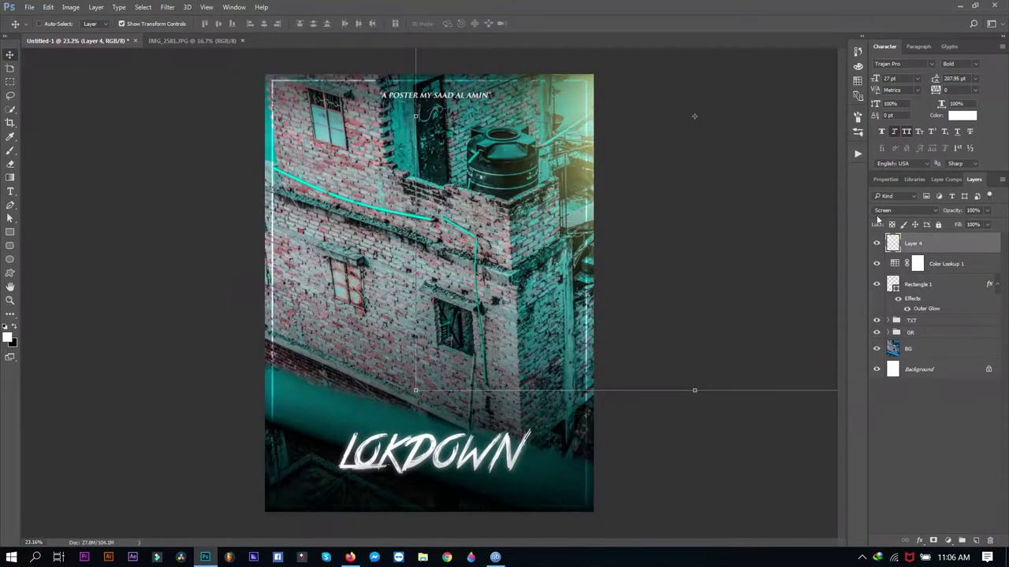
left_click(904, 210)
left_click(890, 331)
left_click_drag(670, 260, 188, 281)
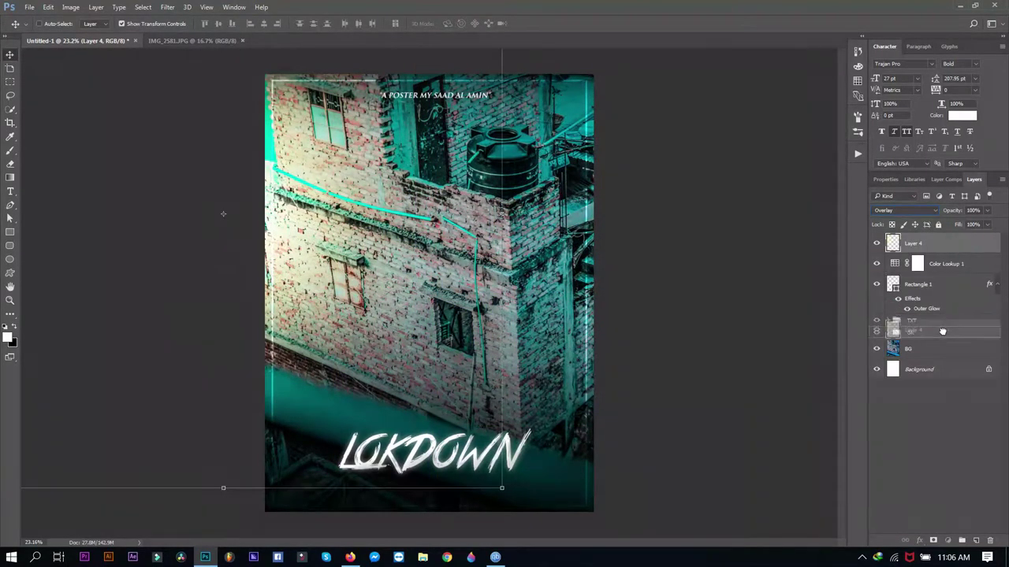
left_click_drag(913, 243, 912, 335)
left_click_drag(442, 331, 720, 169)
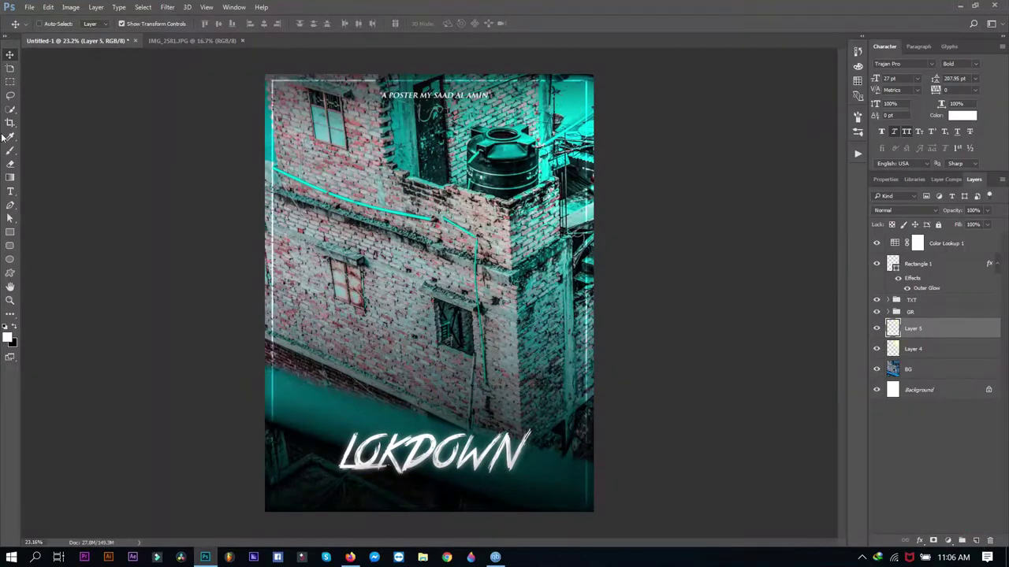
Step: Set Layer 5 to Color Dodge blending with a soft round brush
left_click(10, 150)
left_click(904, 210)
left_click(893, 288)
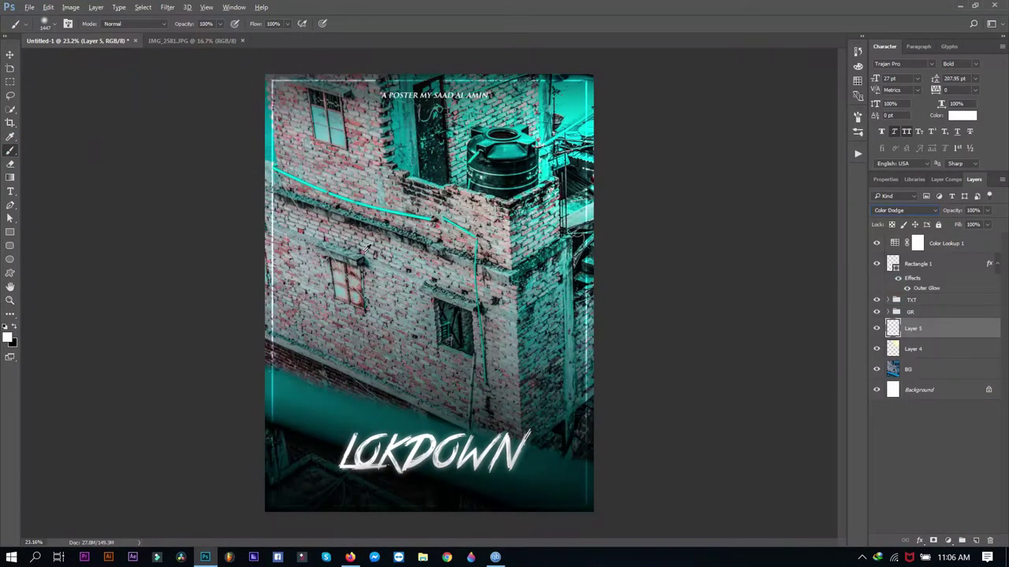
left_click(47, 24)
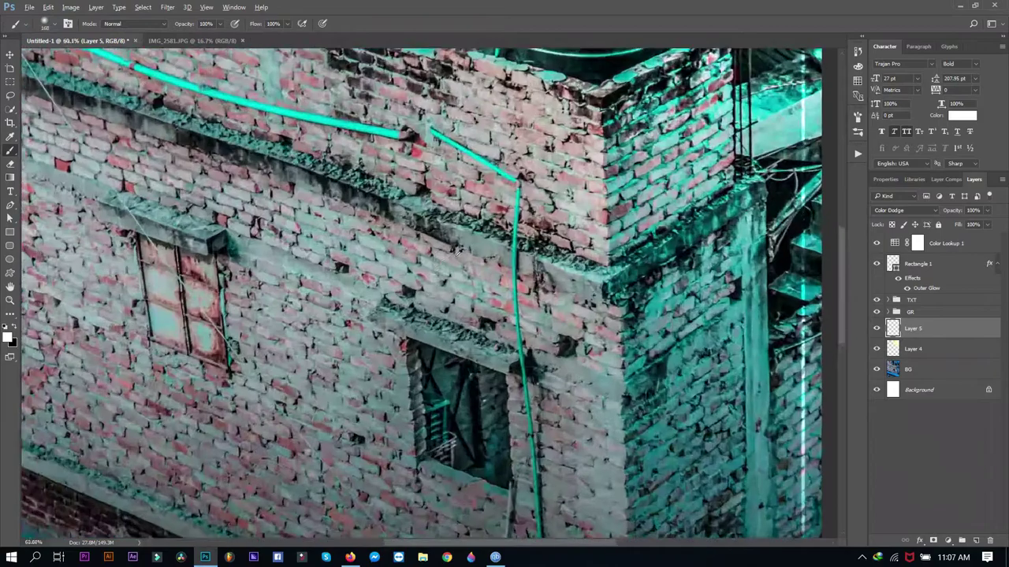
Step: Paint white highlights along the brick wall, top edge and windows
mouse_move(359, 187)
left_mouse_down()
mouse_move(704, 228)
mouse_move(758, 187)
left_mouse_up()
mouse_move(229, 51)
left_mouse_down()
mouse_move(284, 86)
mouse_move(654, 209)
mouse_move(714, 364)
mouse_move(756, 260)
mouse_move(693, 221)
left_mouse_up()
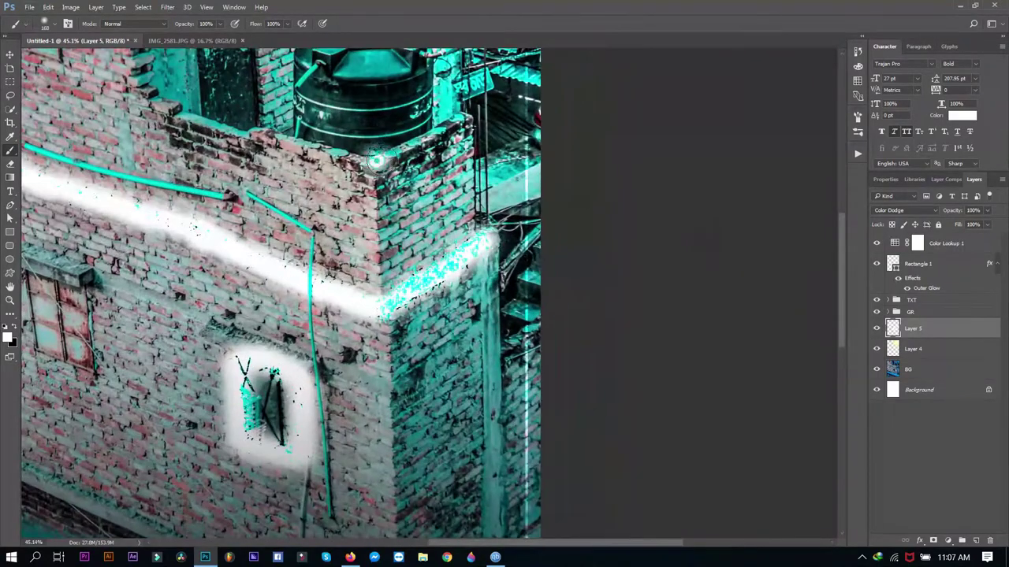
left_click_drag(376, 162, 142, 114)
scroll(152, 138, "up", 3)
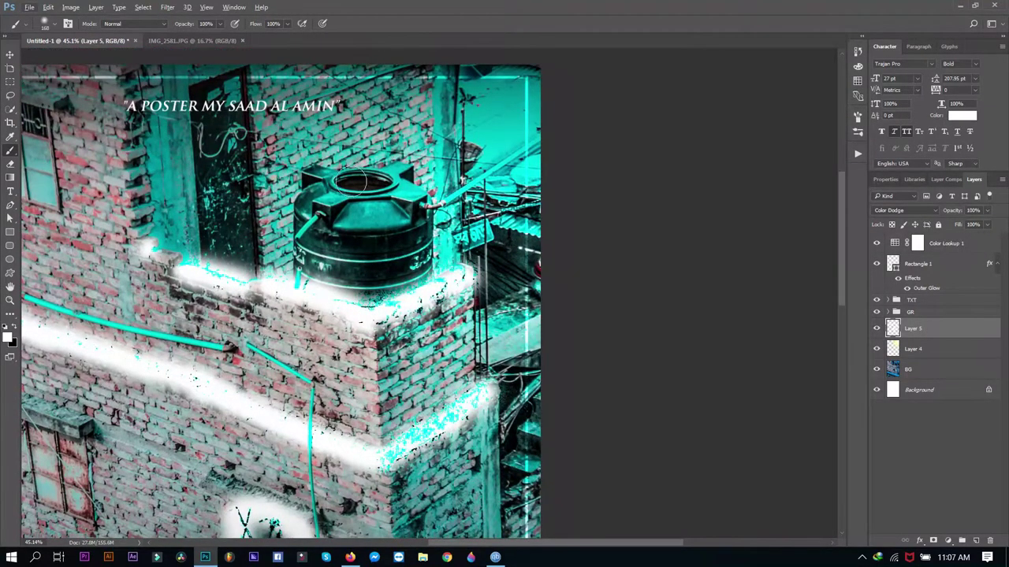
scroll(254, 211, "down", 2)
scroll(170, 214, "up", 3)
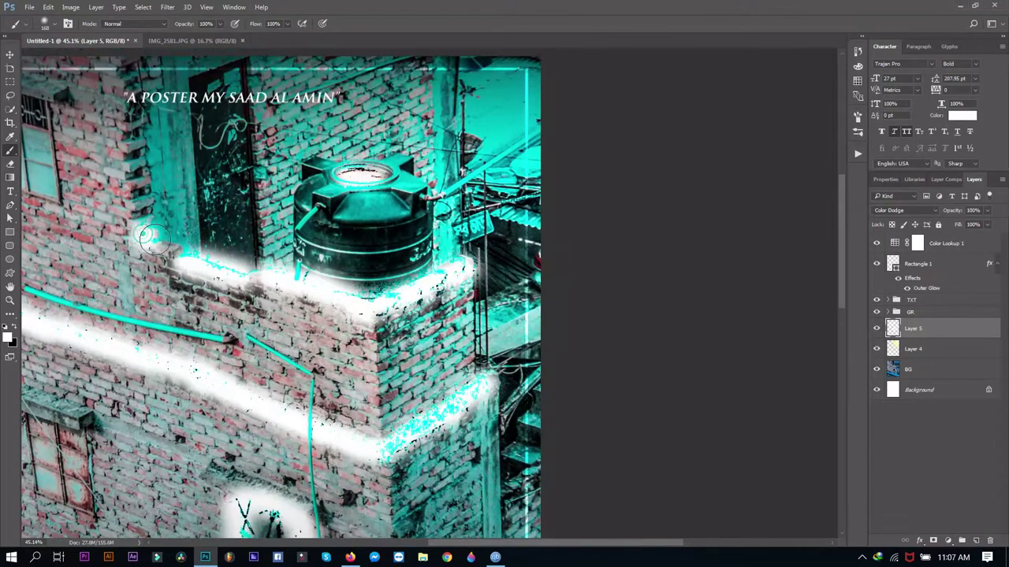
left_click_drag(130, 118, 143, 277)
left_click_drag(453, 126, 440, 268)
Step: Lower the highlight layer's opacity to 64%, keeping Color Dodge after trying Screen
key("v")
key("ctrl+0")
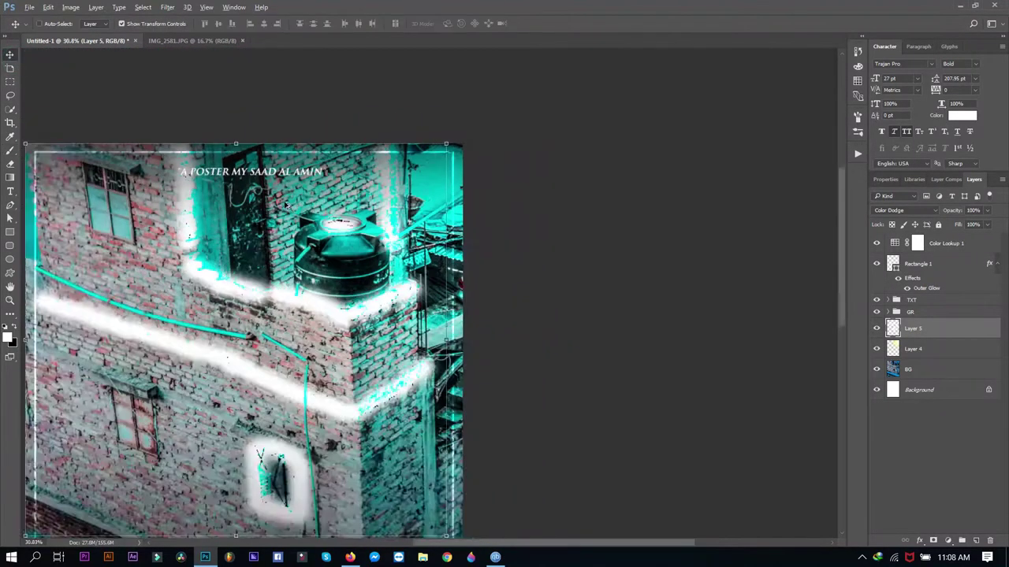
mouse_move(957, 238)
left_mouse_down()
mouse_move(934, 211)
mouse_move(961, 225)
left_mouse_up()
left_click(904, 210)
left_click(881, 282)
left_click(905, 211)
left_click(893, 300)
left_click(904, 210)
left_click(893, 289)
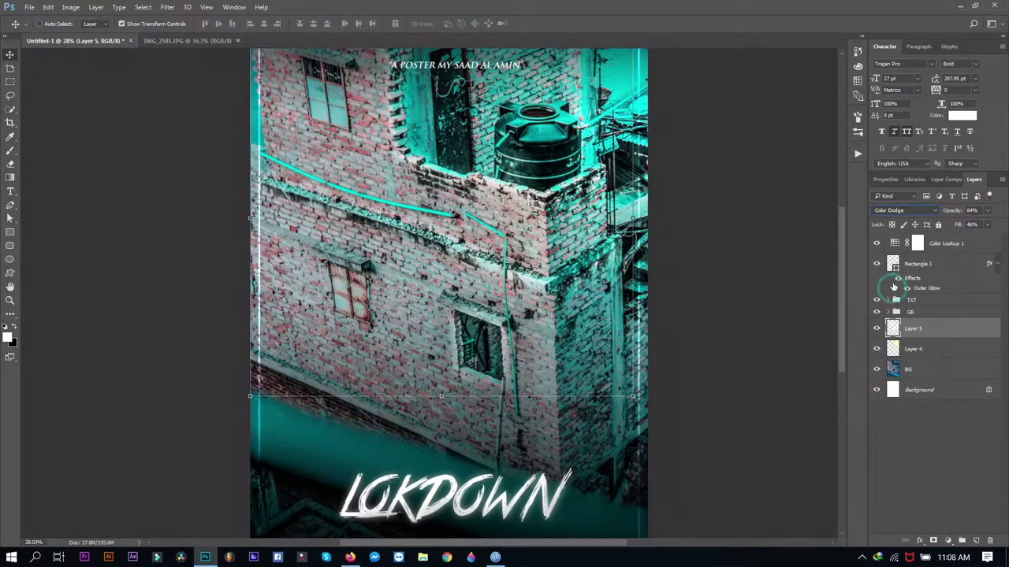
Step: Reduce Layer 5 fill to 34% and compare with the Color Lookup grade hidden
left_click(876, 328)
left_click(877, 328)
left_click_drag(986, 225, 969, 236)
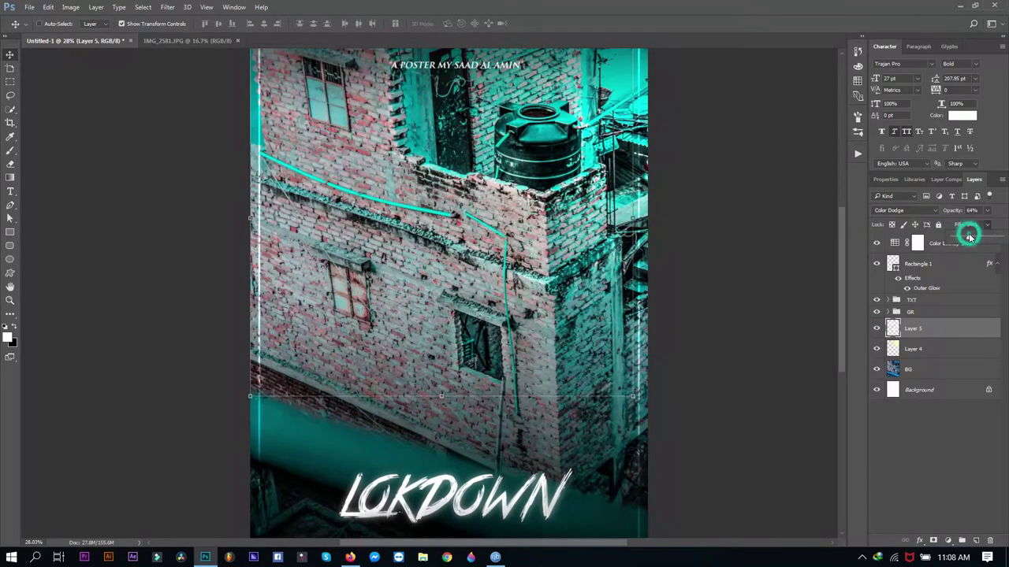
scroll(682, 214, "down", 2)
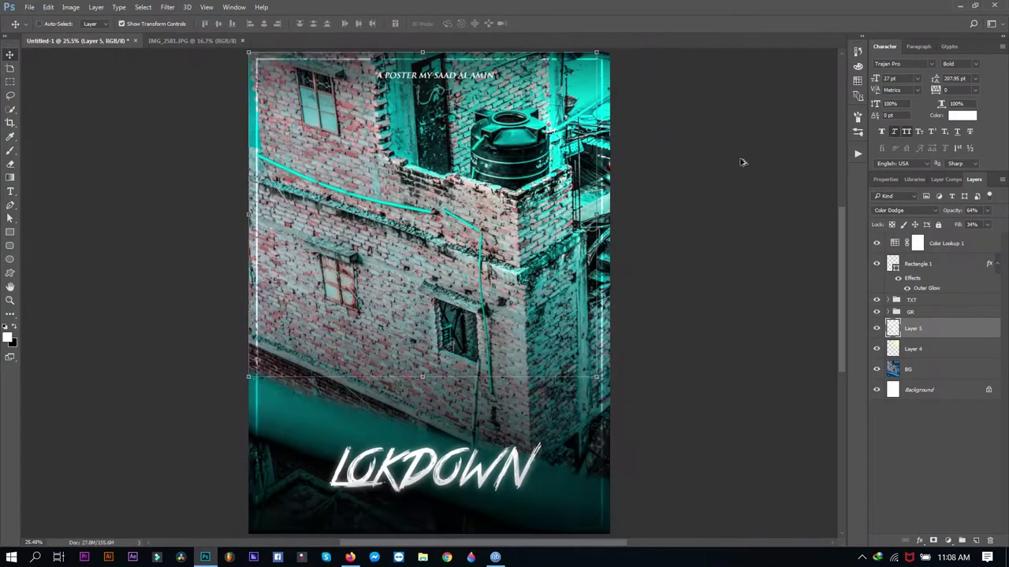
left_click(876, 244)
Step: Change Color Lookup 1 to the Fuji REALA 500D 3D LUT
left_click(875, 242)
left_click(875, 242)
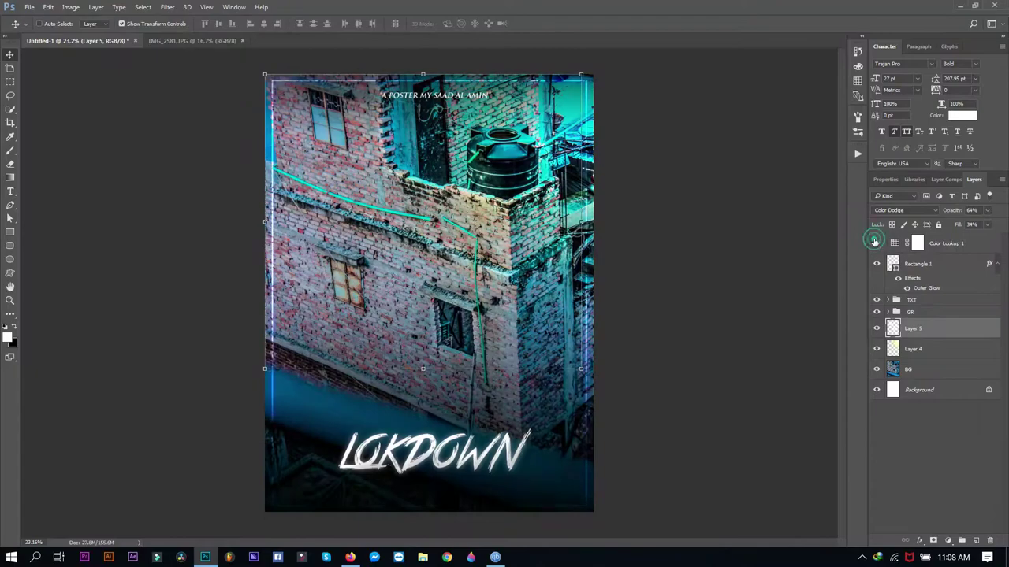
double_click(894, 242)
left_click(953, 213)
left_click(946, 315)
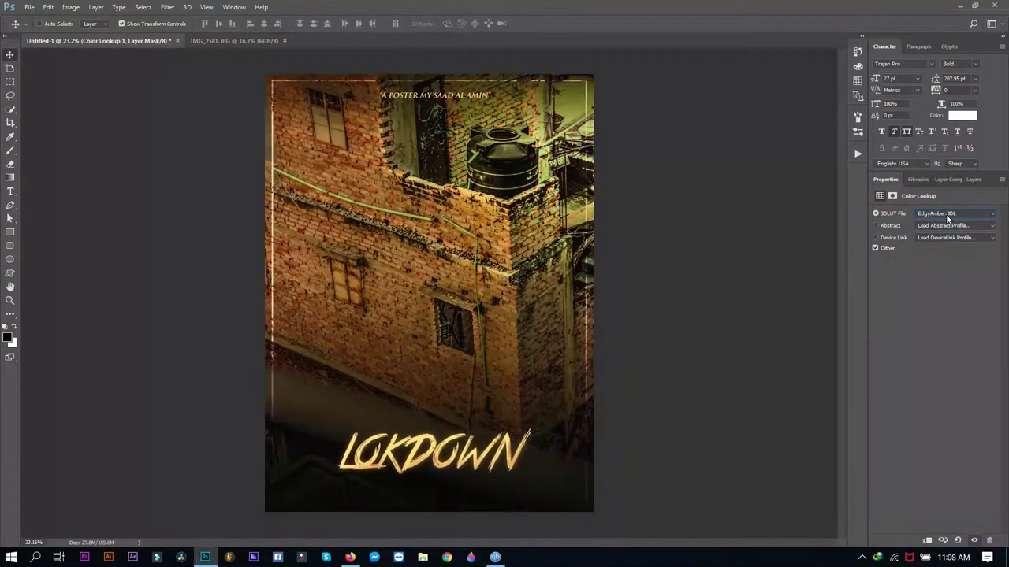
scroll(948, 220, "down", 1)
scroll(948, 220, "down", 2)
scroll(946, 220, "down", 3)
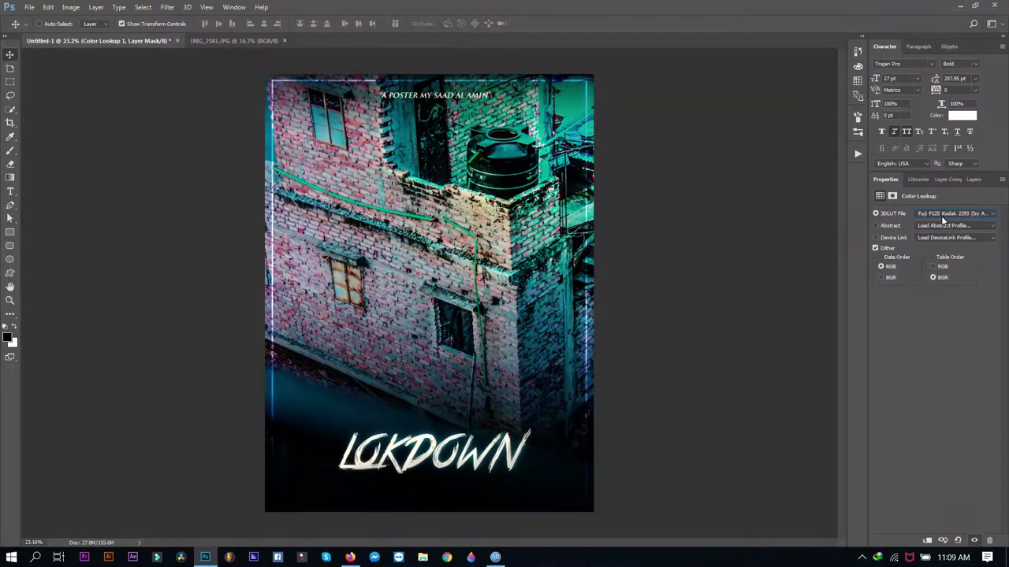
scroll(944, 221, "down", 1)
scroll(943, 221, "down", 1)
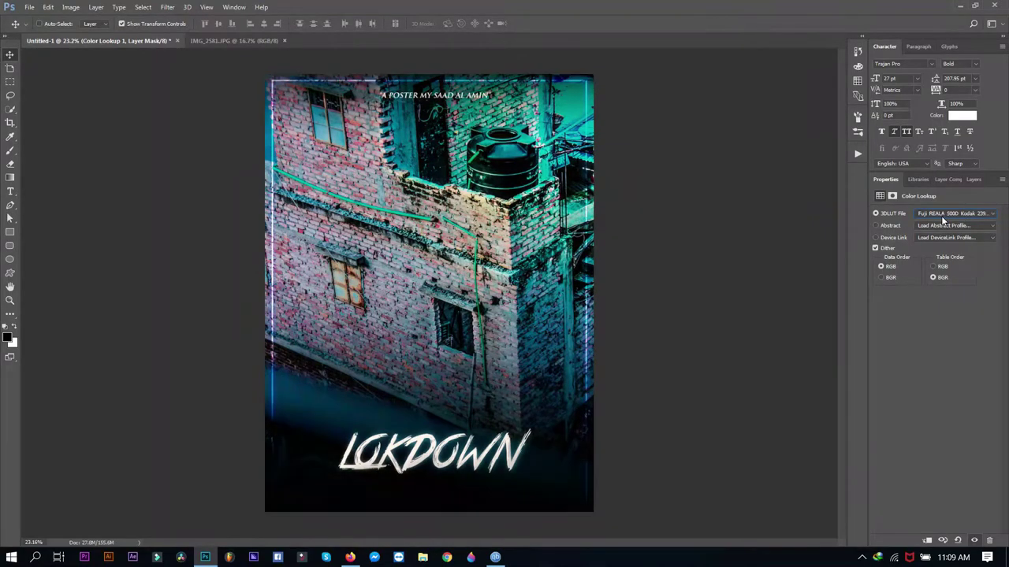
Step: Add an Exposure adjustment layer and move Rectangle 1 to the top
key("F7")
left_click(950, 539)
left_click(922, 375)
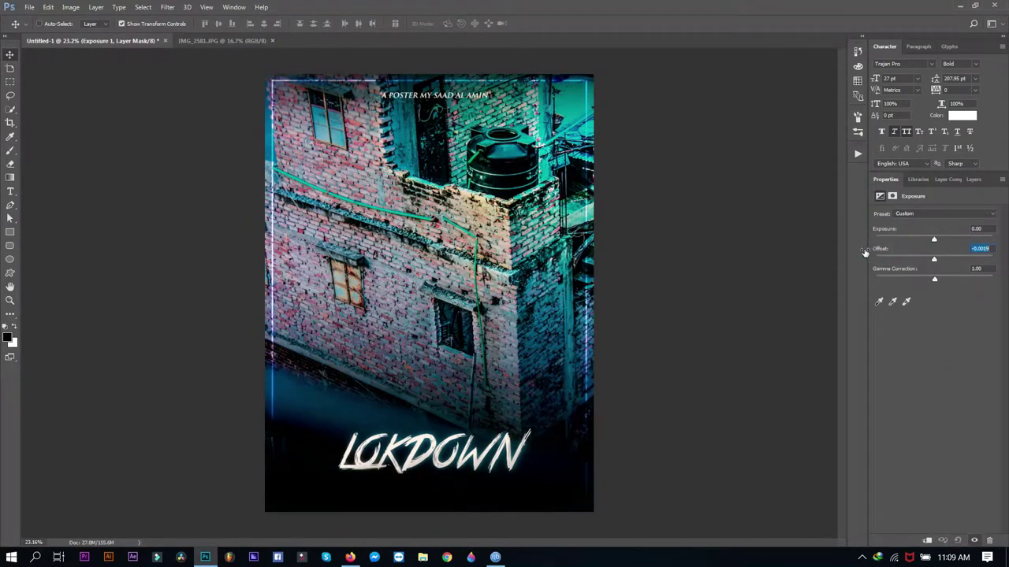
key("F7")
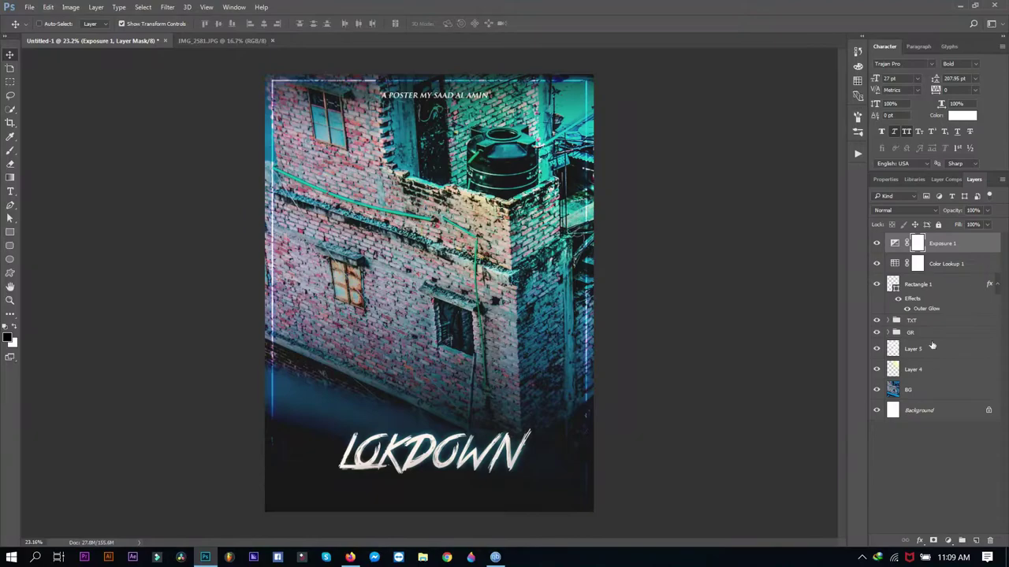
left_click_drag(918, 284, 918, 238)
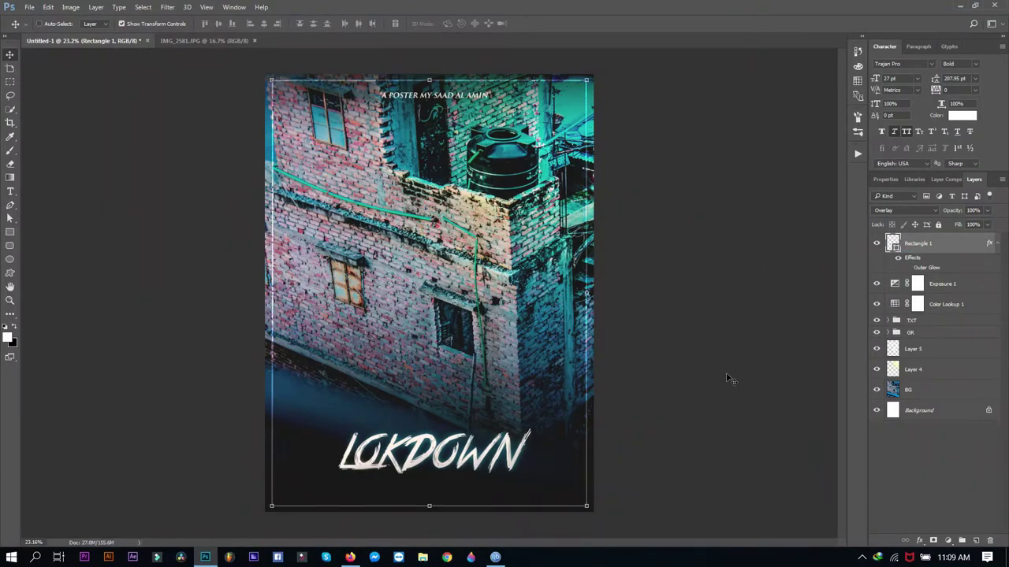
Step: Compare the poster against the original IMG_2581 photo tab
left_click(29, 7)
left_click(684, 123)
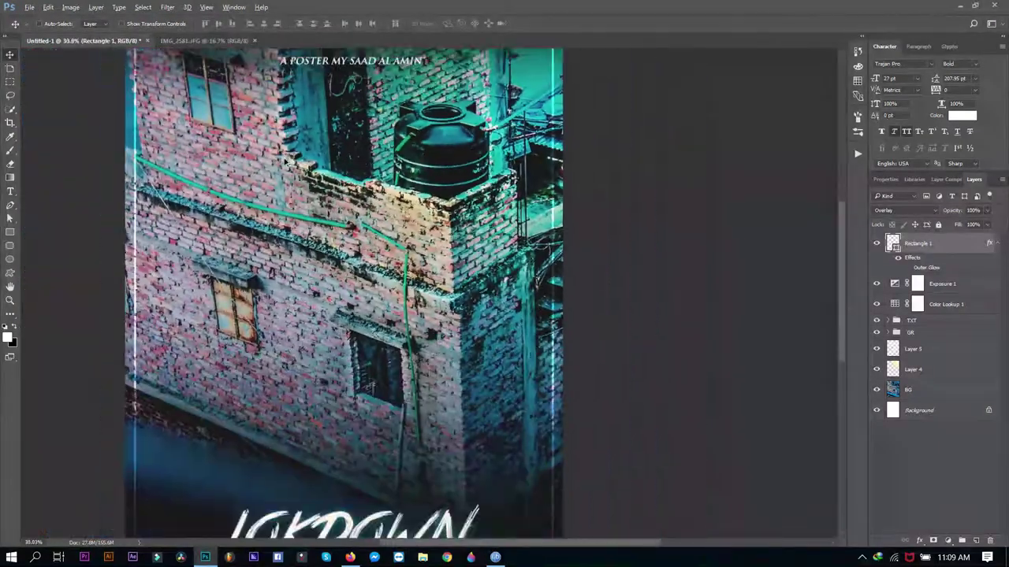
left_click(204, 40)
left_click(120, 44)
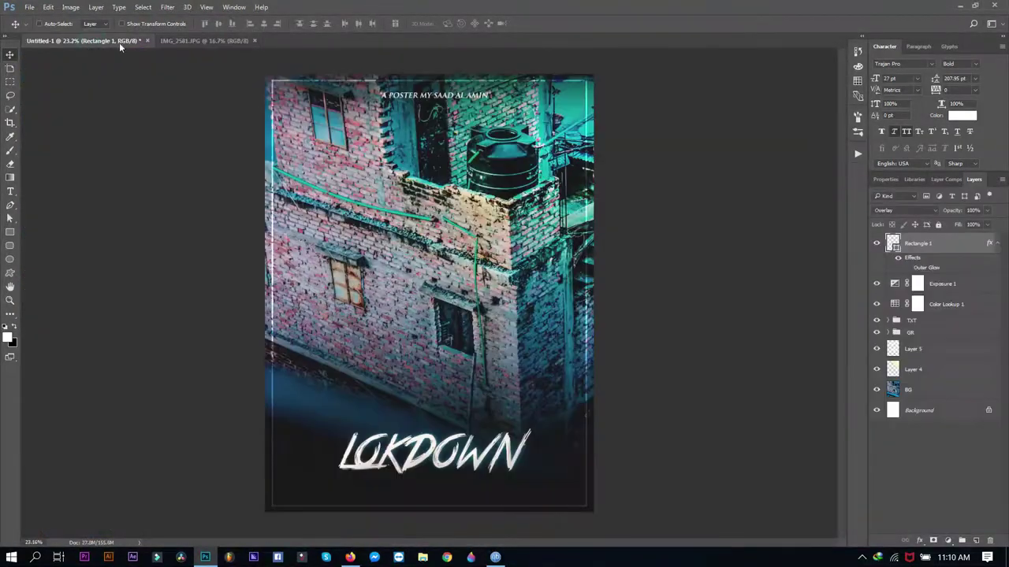
left_click(204, 40)
left_click(120, 40)
left_click(204, 41)
left_click(119, 40)
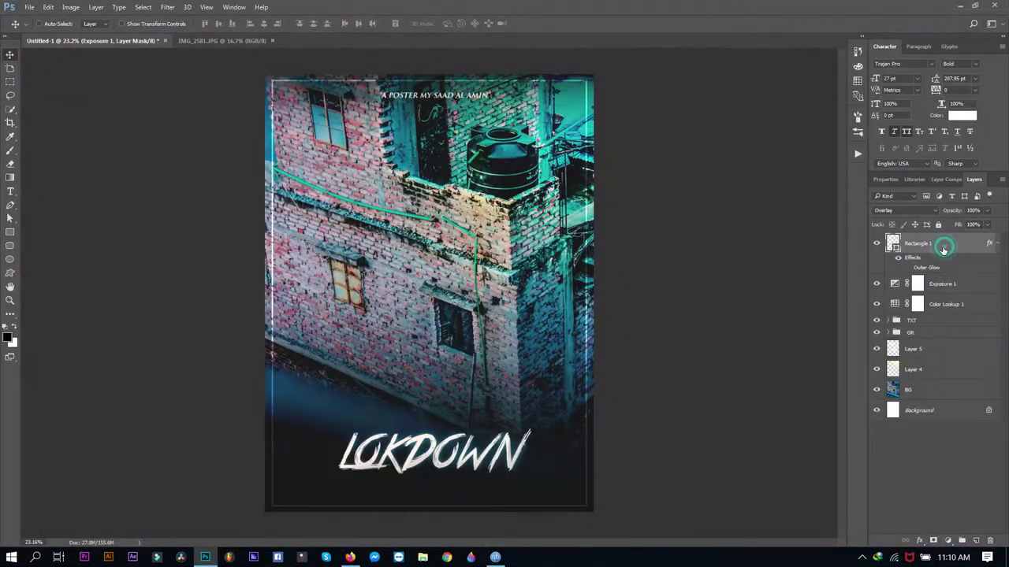
Step: Group Layer 5 and Layer 4 into a group named LIGHT
left_click(913, 348)
left_click(913, 368, "shift")
right_click(930, 369)
left_click(962, 540)
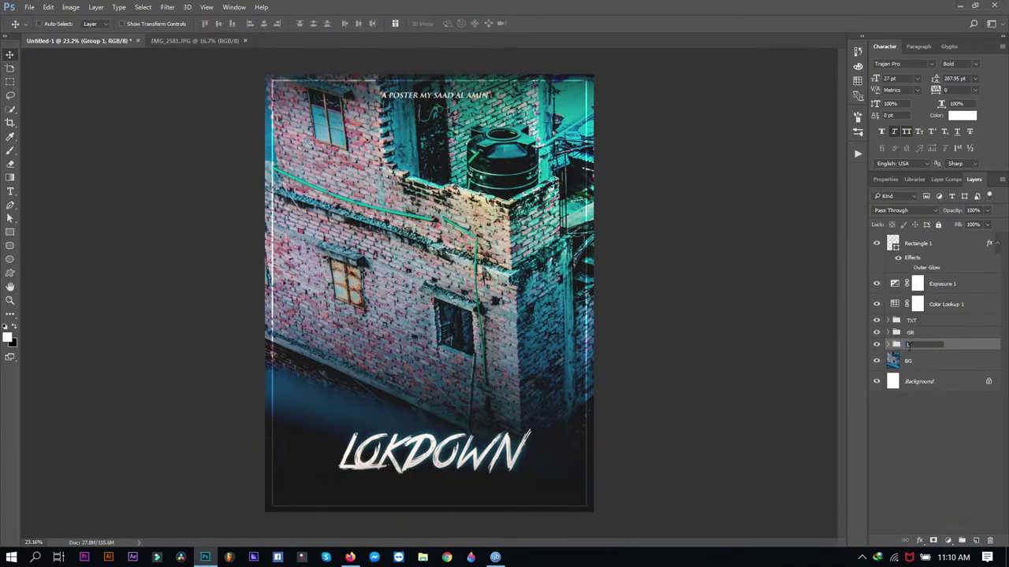
type("IGHT")
key("Return")
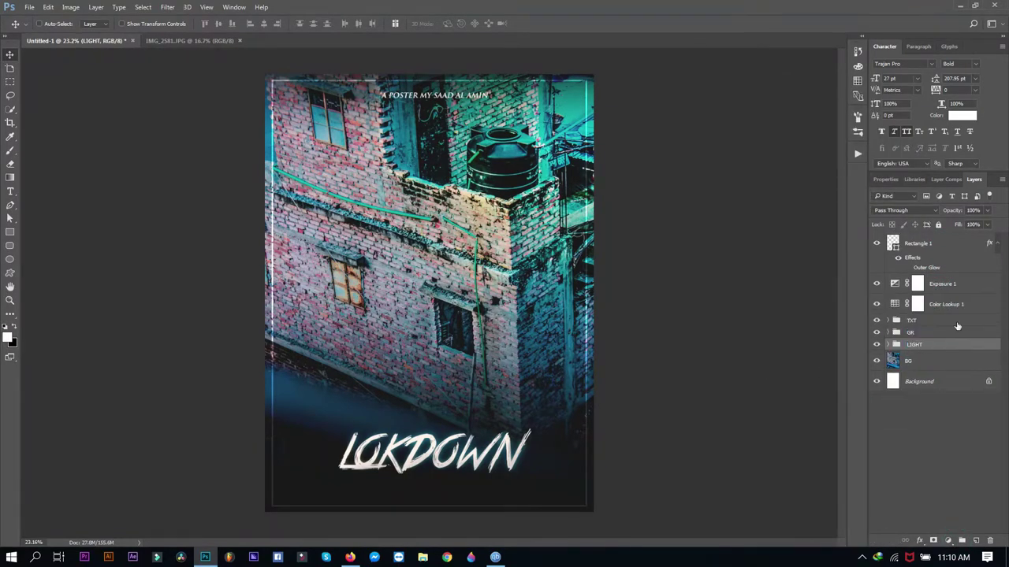
Step: Delete the white Background layer, leaving BG lowest
left_click(946, 304)
left_click(949, 287, "shift")
left_click(919, 381)
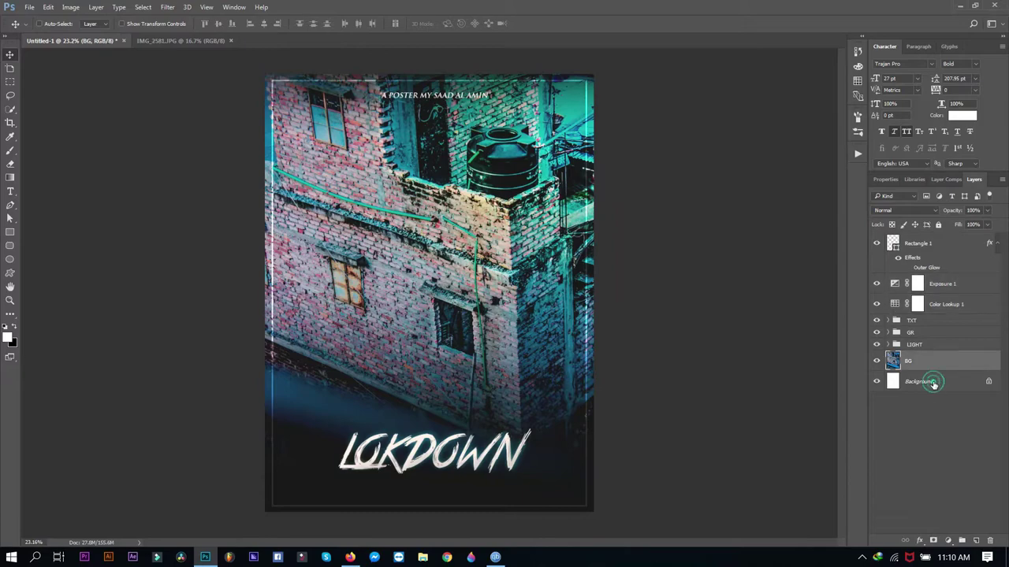
left_click(990, 540)
key("Return")
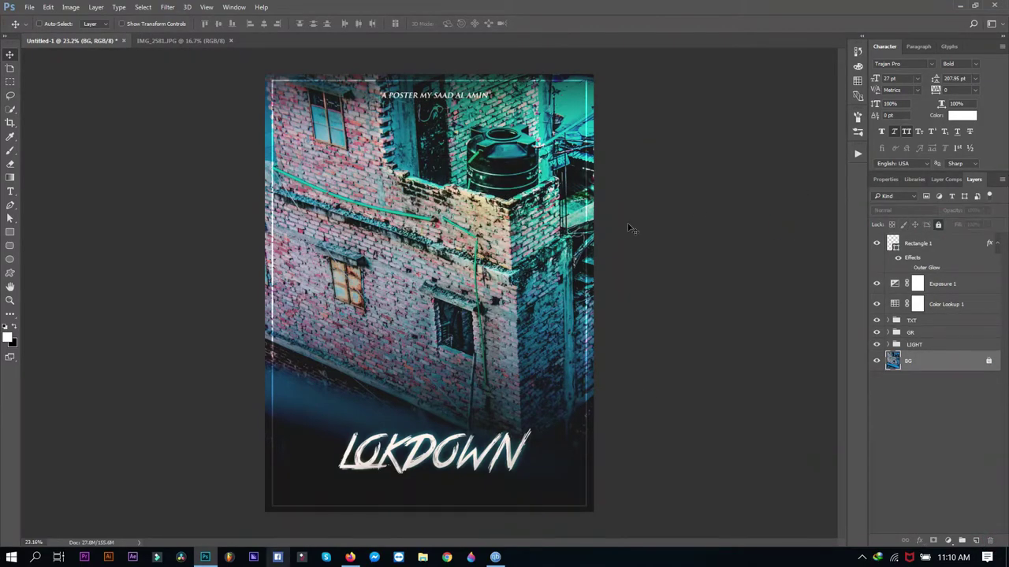